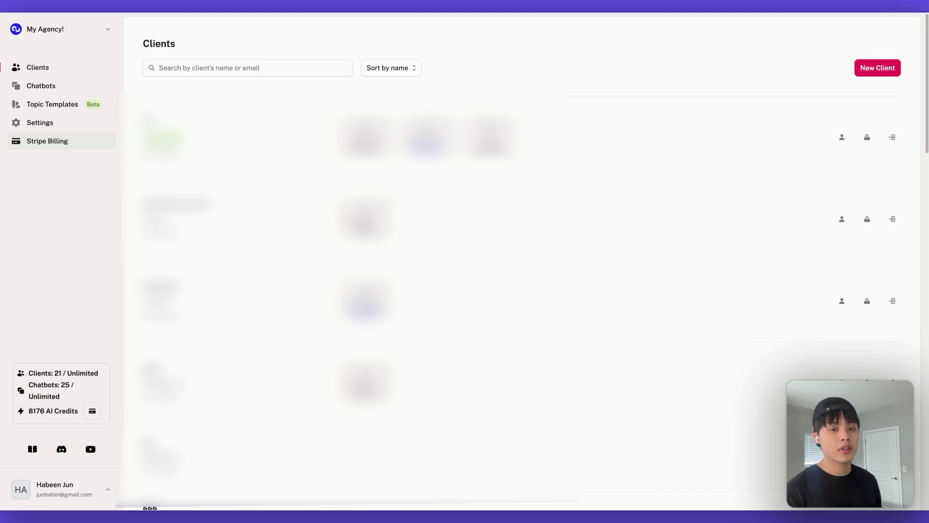
From Stripe Billing, connect a Stripe account with country code US
click(47, 140)
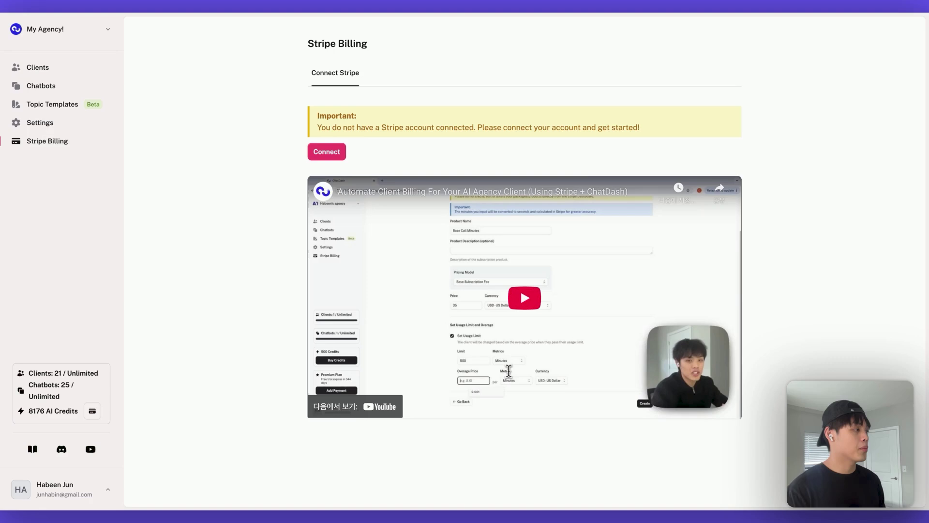
click(327, 151)
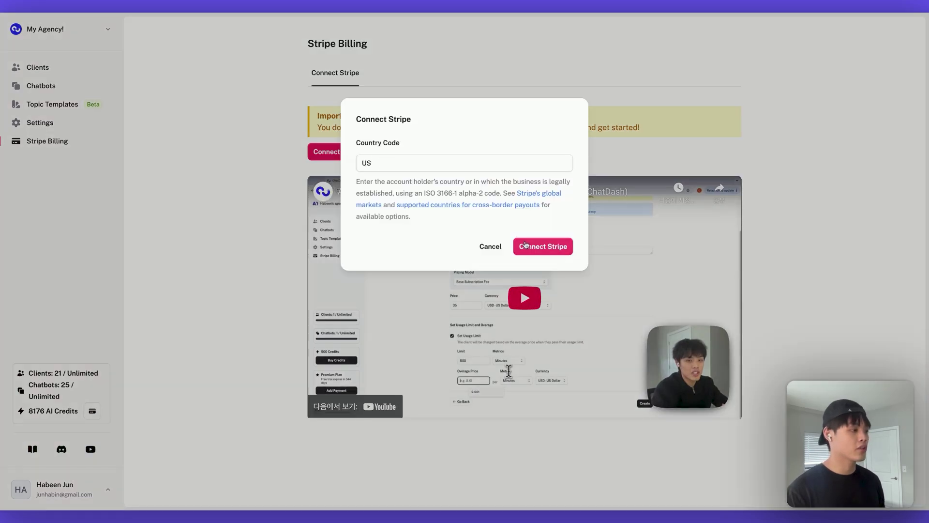
click(526, 245)
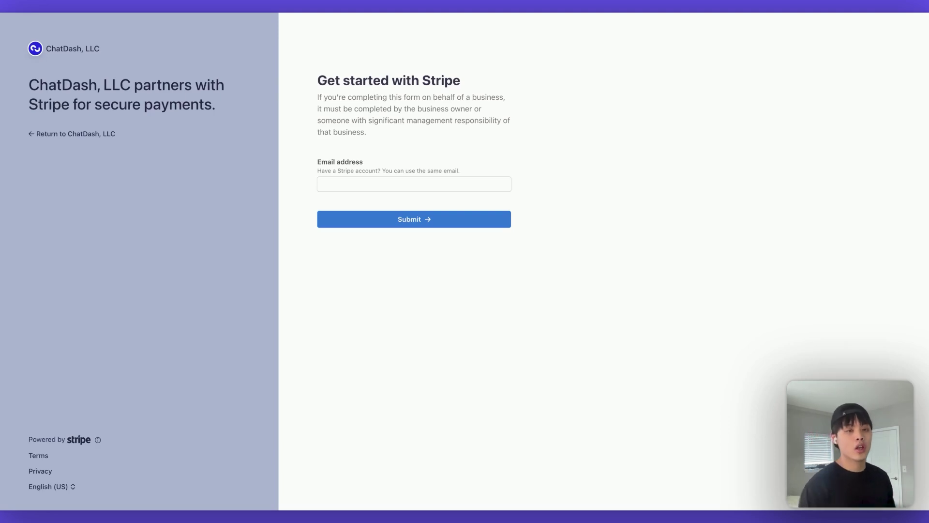
Submit the account email in Stripe and continue with the saved account information
click(409, 191)
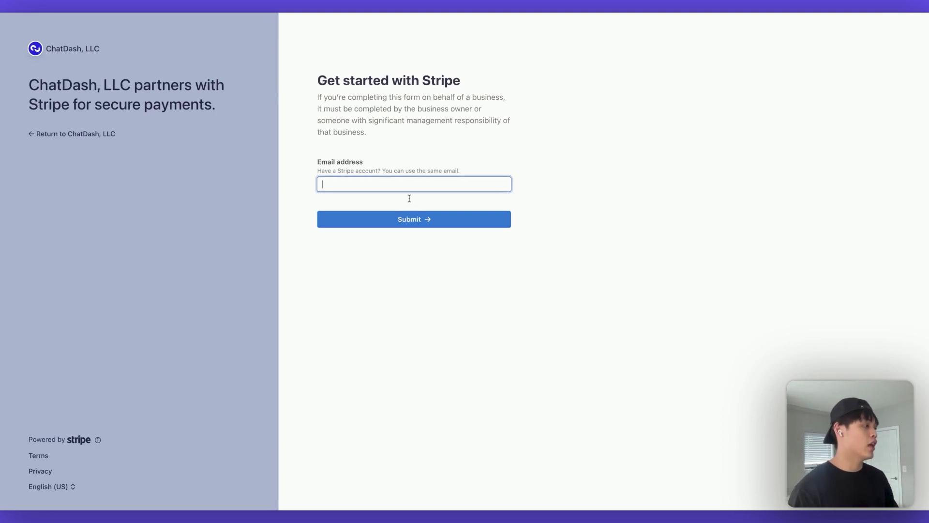
click(409, 201)
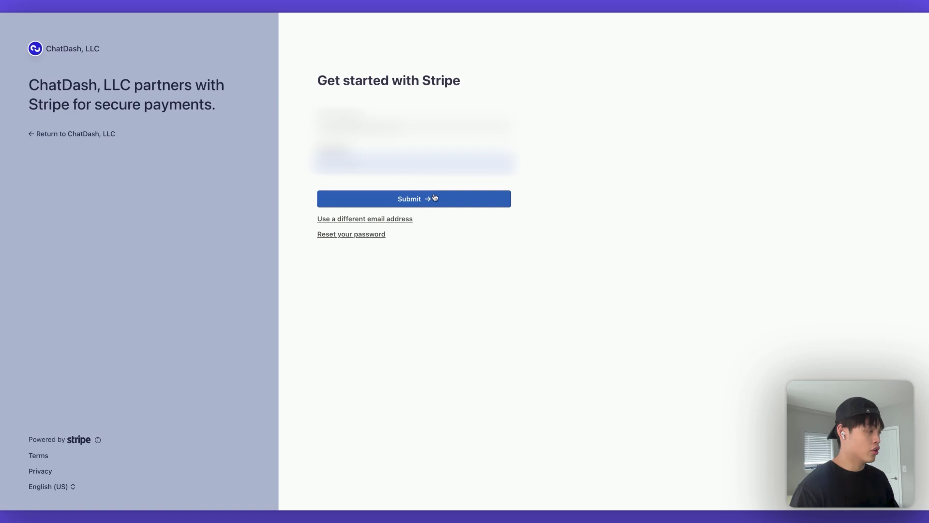
click(435, 198)
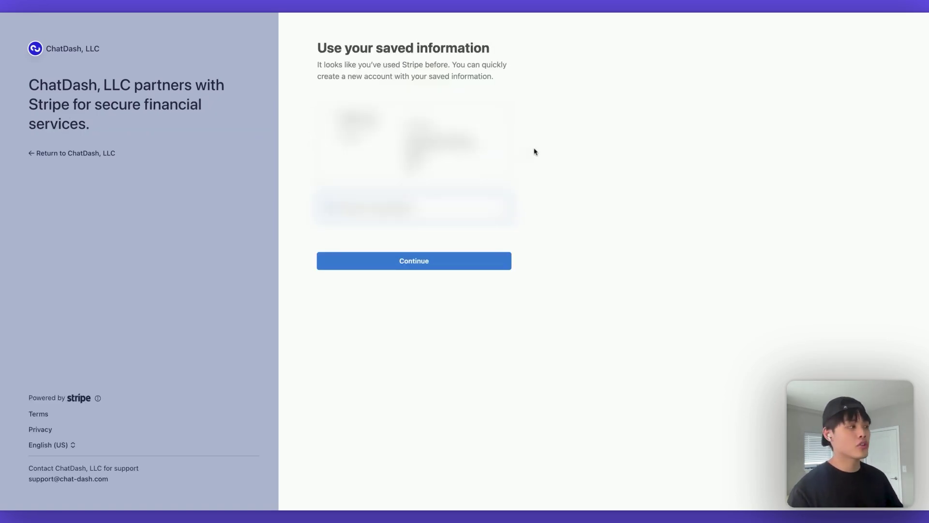
click(414, 140)
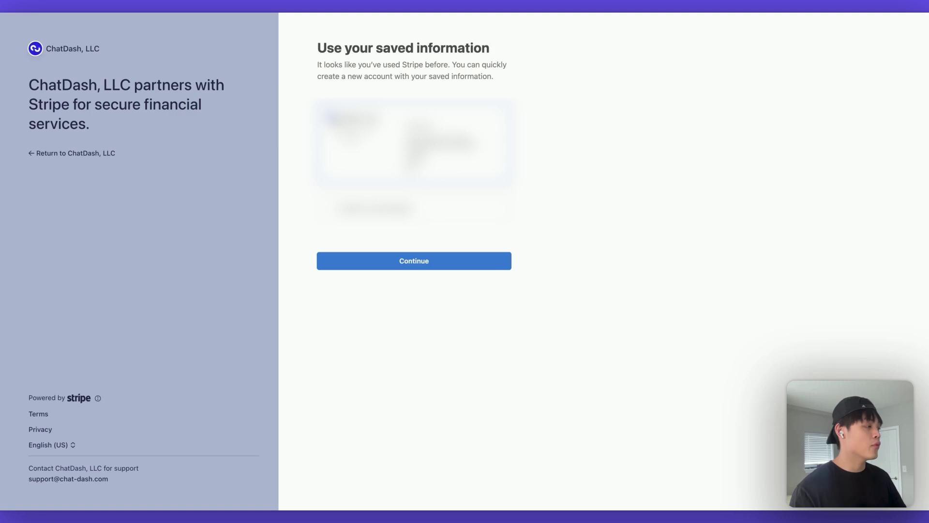
click(373, 256)
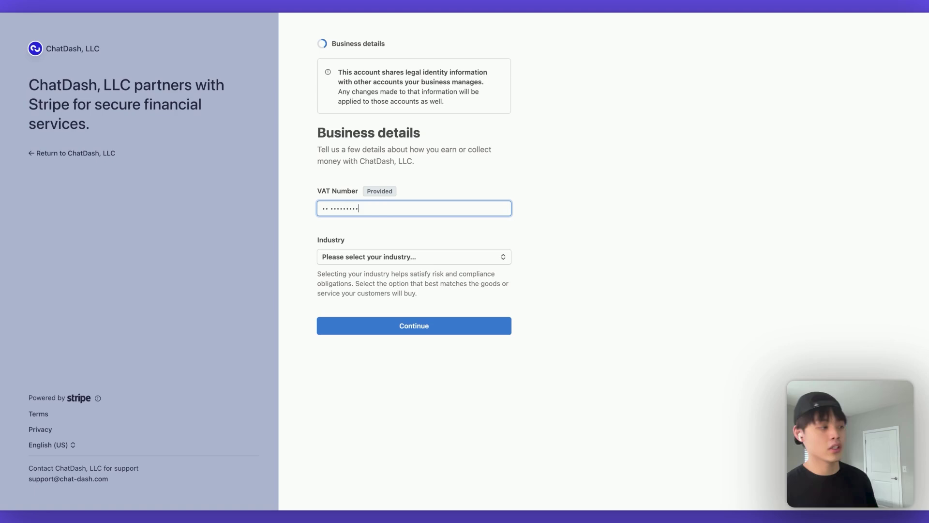
Replace the existing VAT number with the pasted new one
double_click(399, 209)
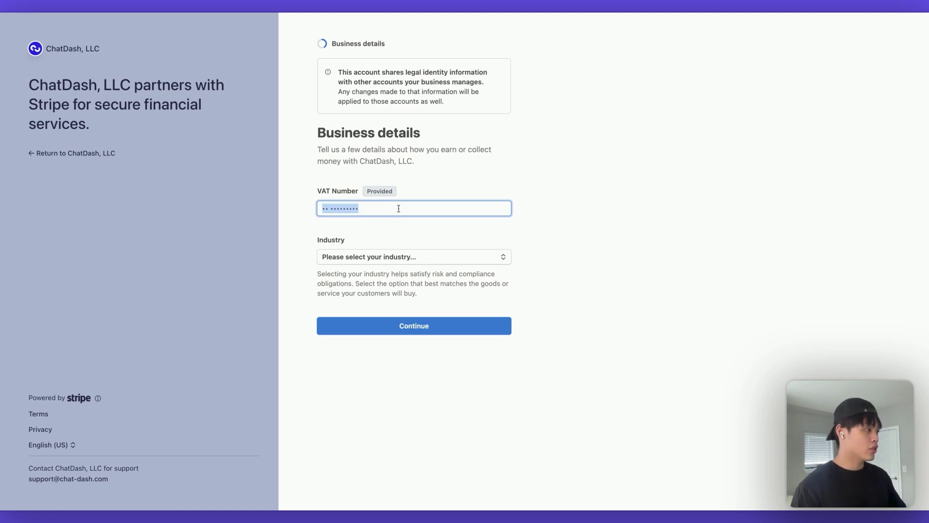
key(BackSpace)
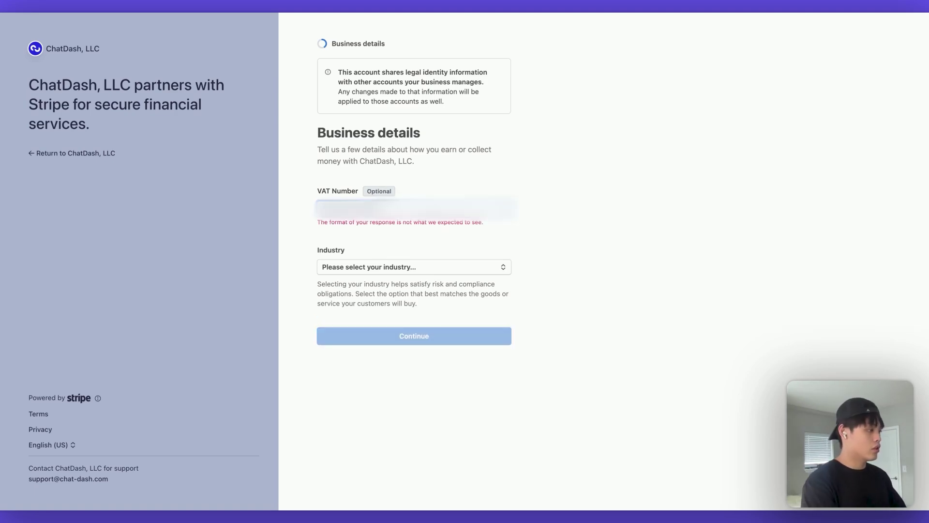
key(super+v)
click(481, 226)
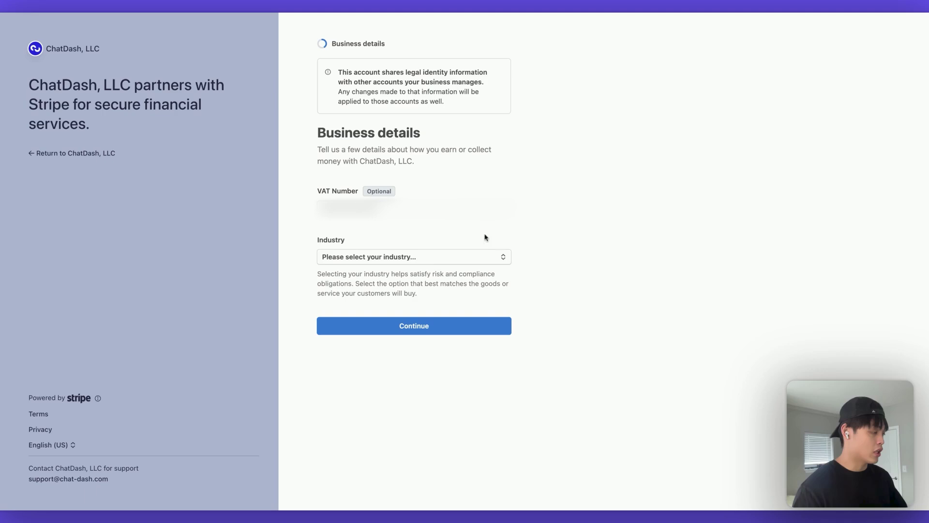
Set the industry to Software, continue, and decline the climate contribution
click(483, 261)
click(367, 312)
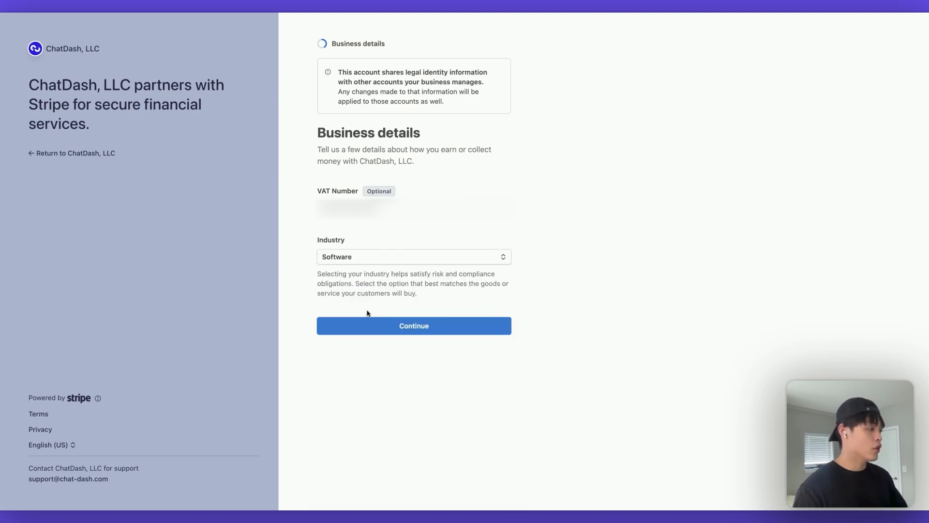
click(406, 325)
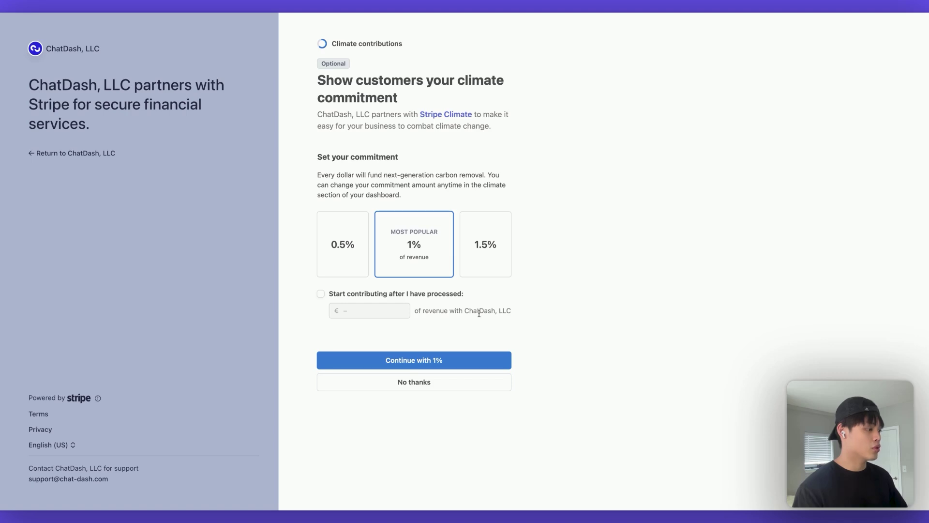
click(478, 380)
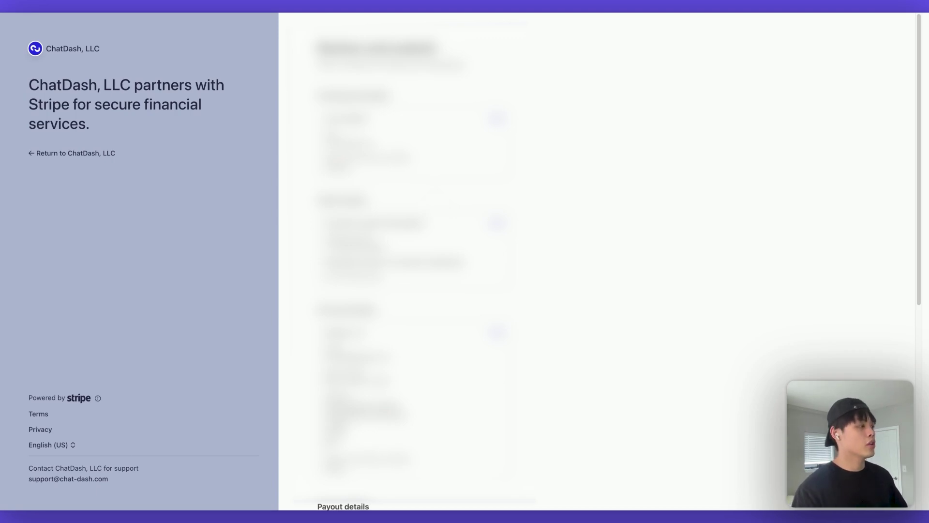
Scroll through Stripe's Review and submit page to check the account details
scroll(600, 261, down, 1)
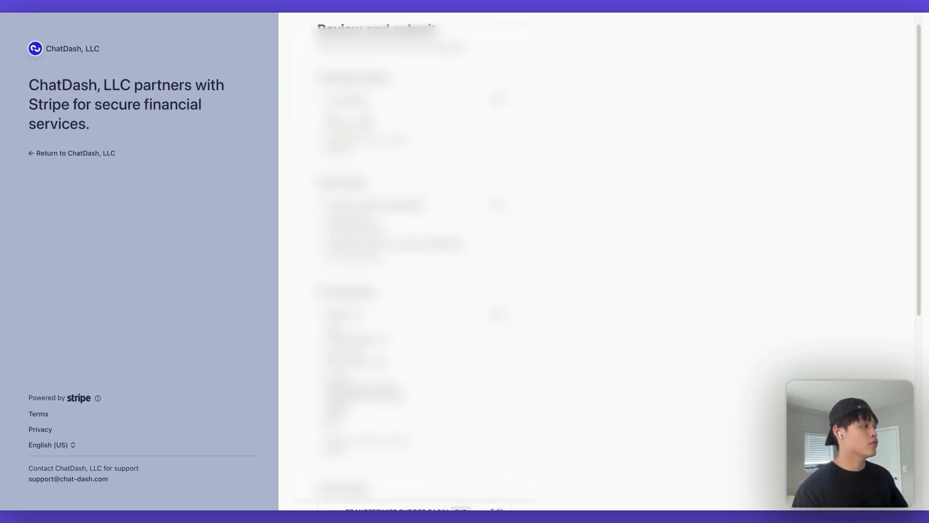
scroll(413, 261, down, 5)
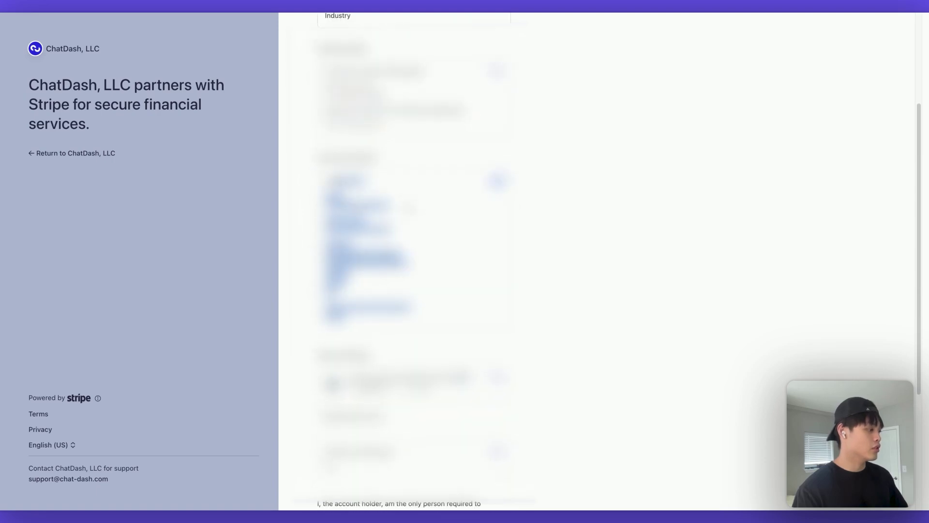
scroll(413, 262, down, 3)
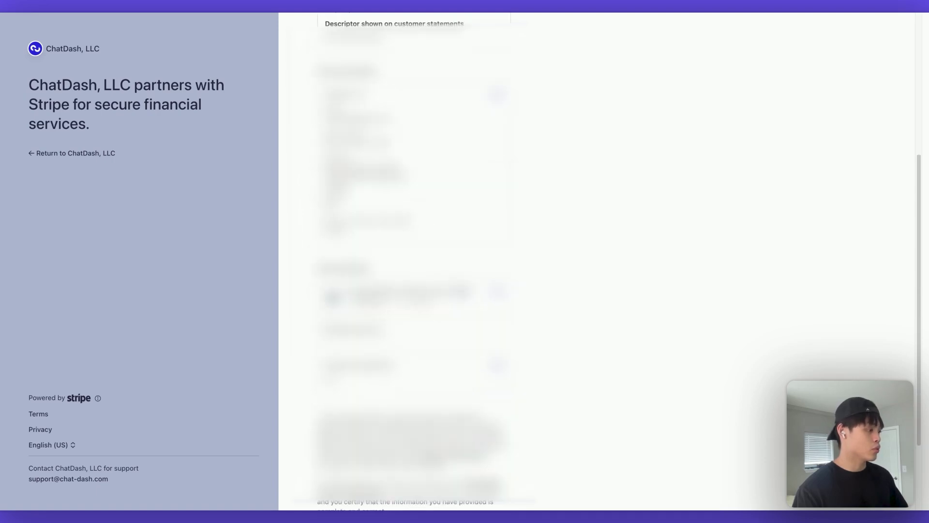
scroll(549, 334, down, 3)
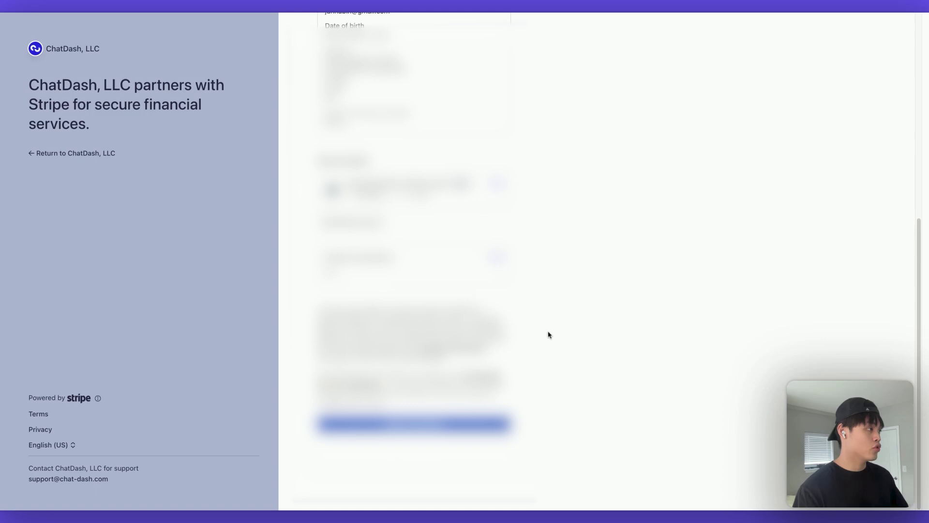
scroll(548, 335, up, 1)
scroll(549, 335, down, 1)
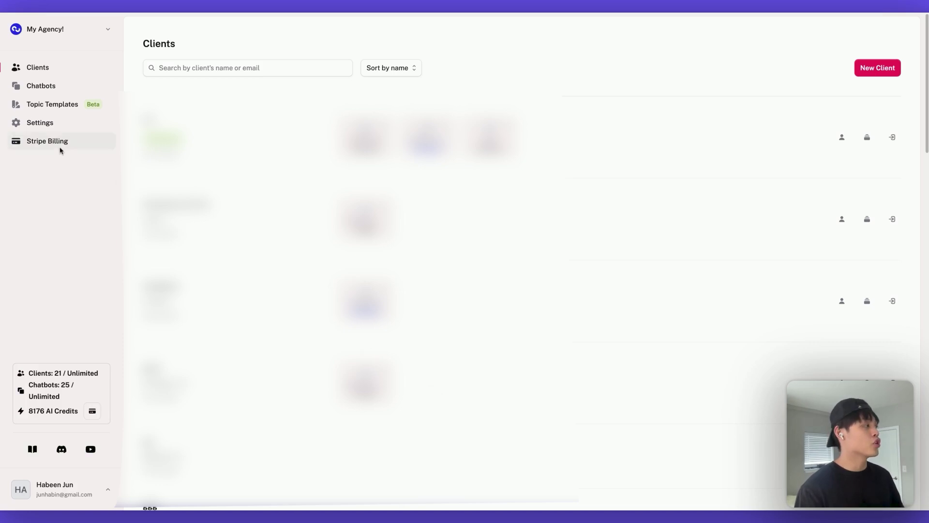
Open Stripe Billing in ChatDash and confirm the account shows as connected and ready
click(46, 141)
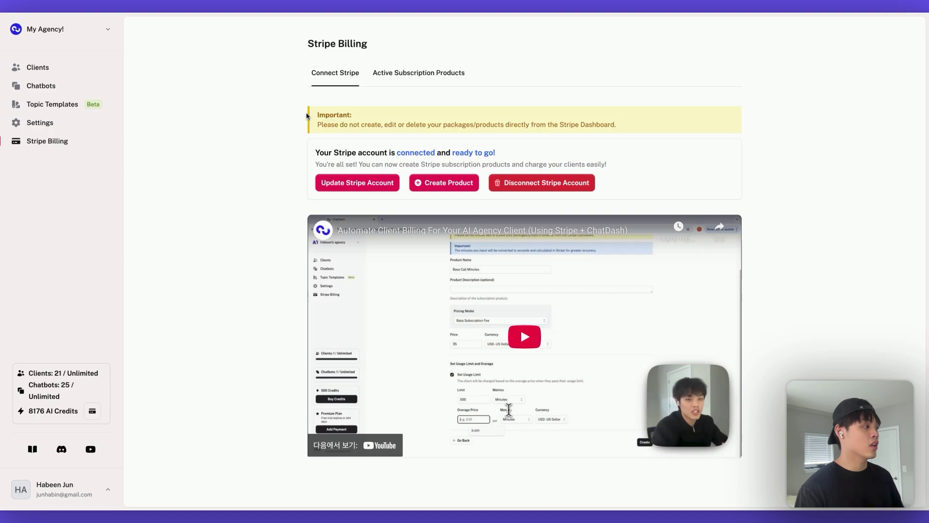
drag(308, 116, 635, 163)
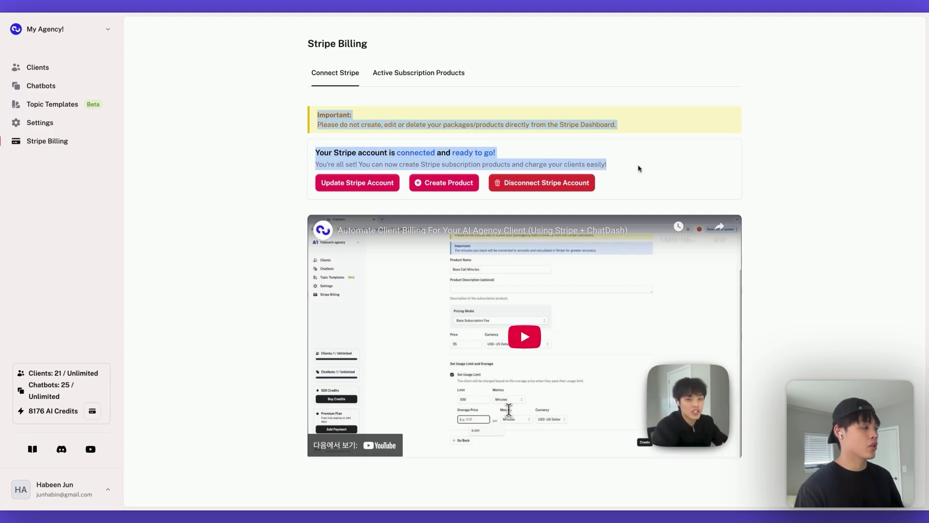
click(671, 168)
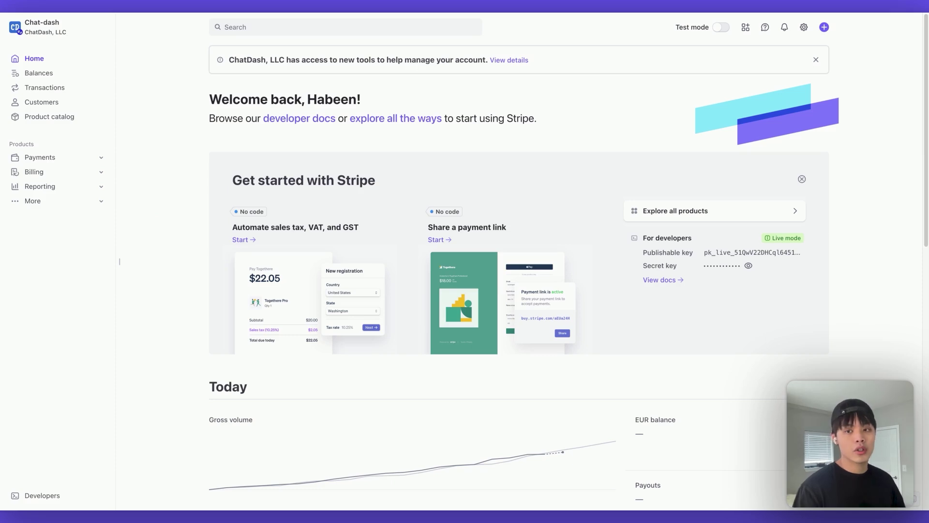
click(71, 30)
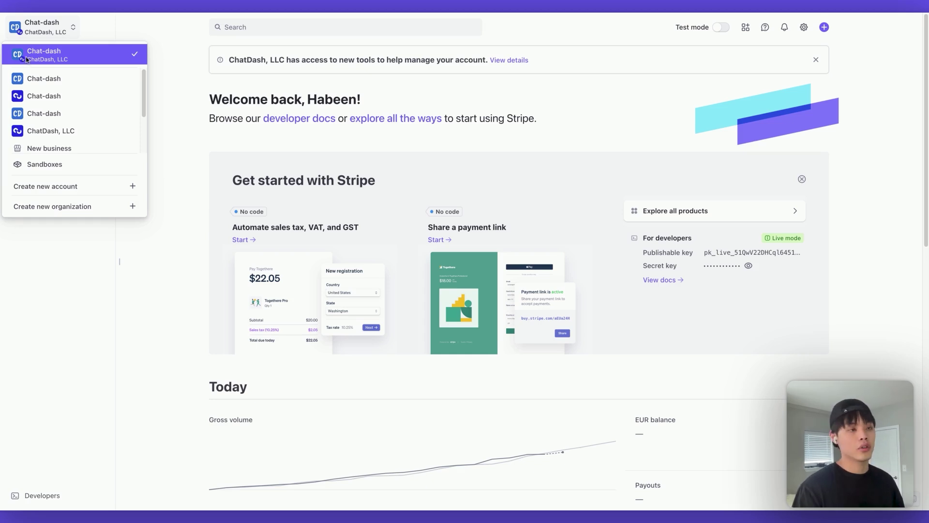
click(27, 59)
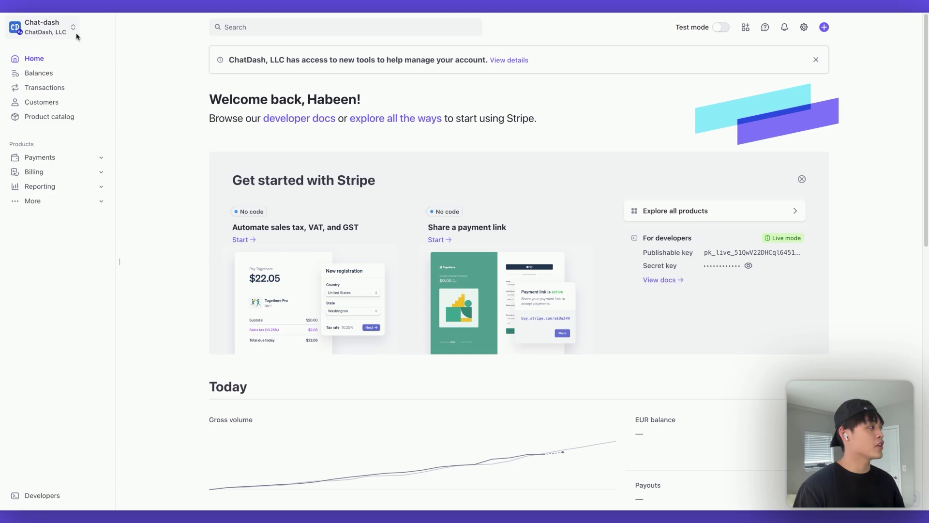
drag(229, 60, 492, 61)
click(377, 56)
click(500, 91)
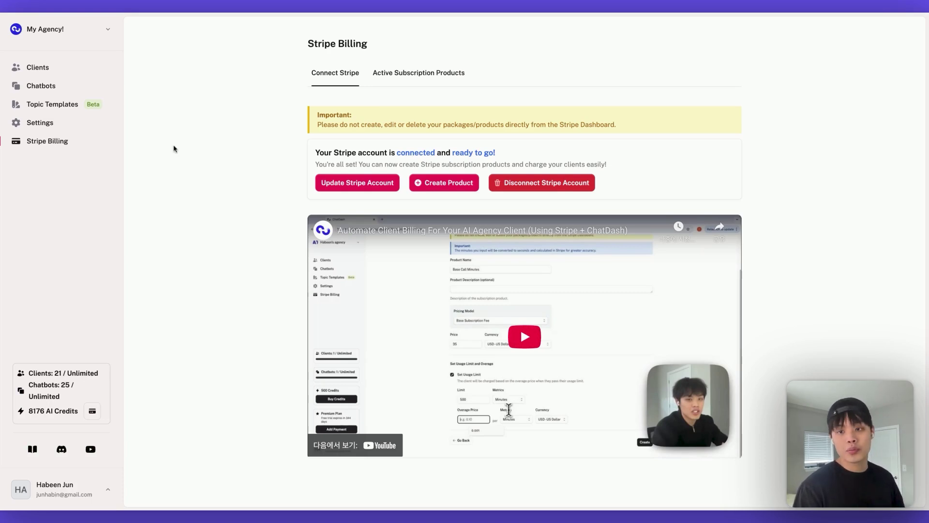
Start a new product named 'Voice AI Basic', no description, keeping Base Subscription Fee pricing
click(421, 187)
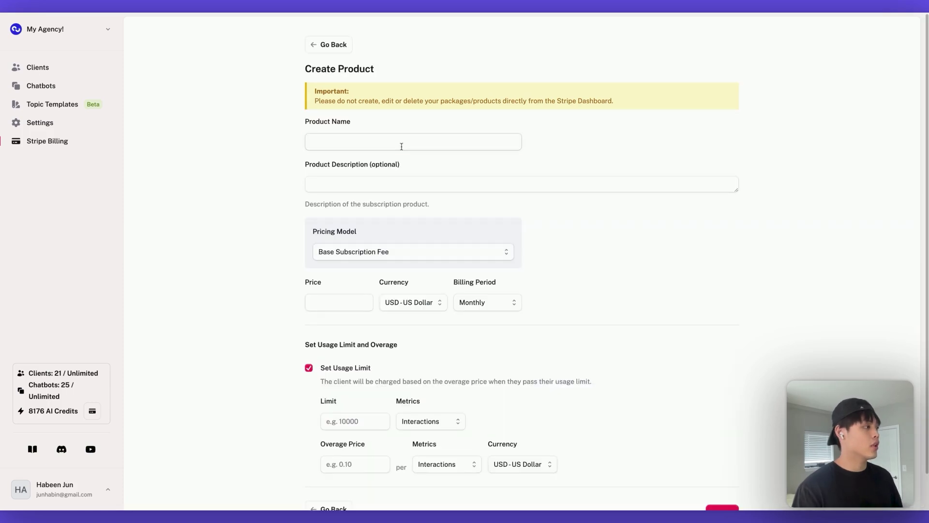
click(405, 139)
text(V)
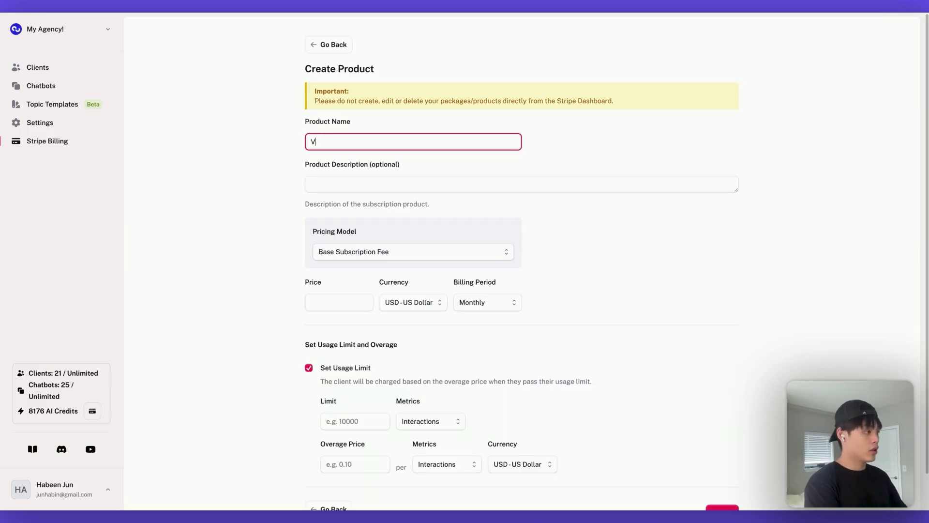
text(oice AI Basic)
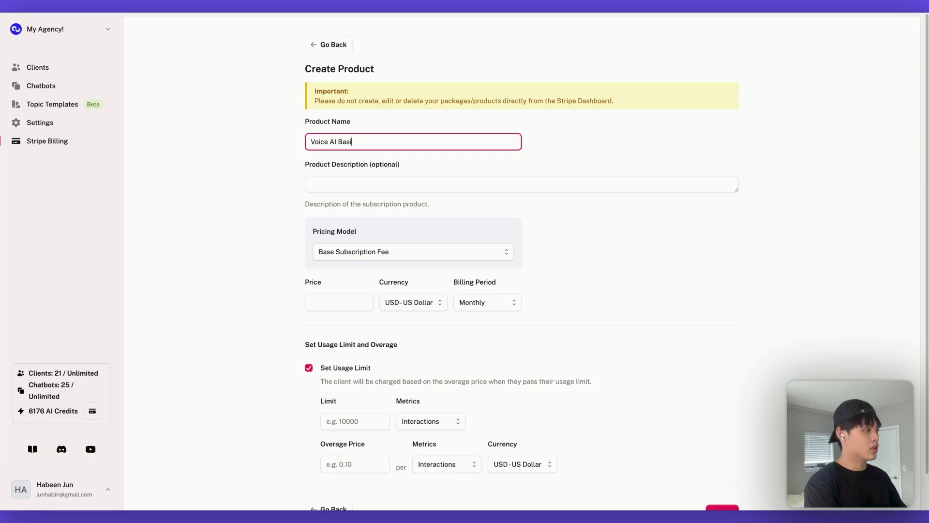
click(407, 181)
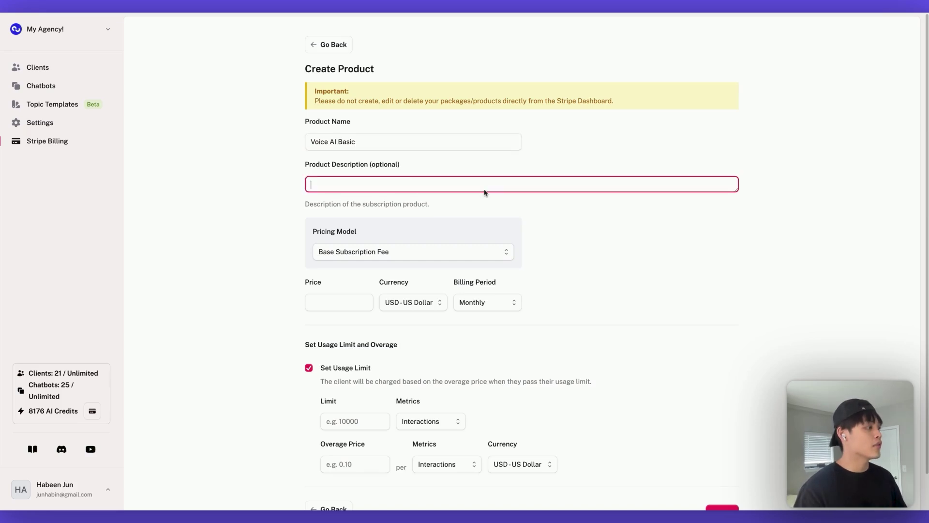
click(554, 209)
drag(508, 249, 393, 236)
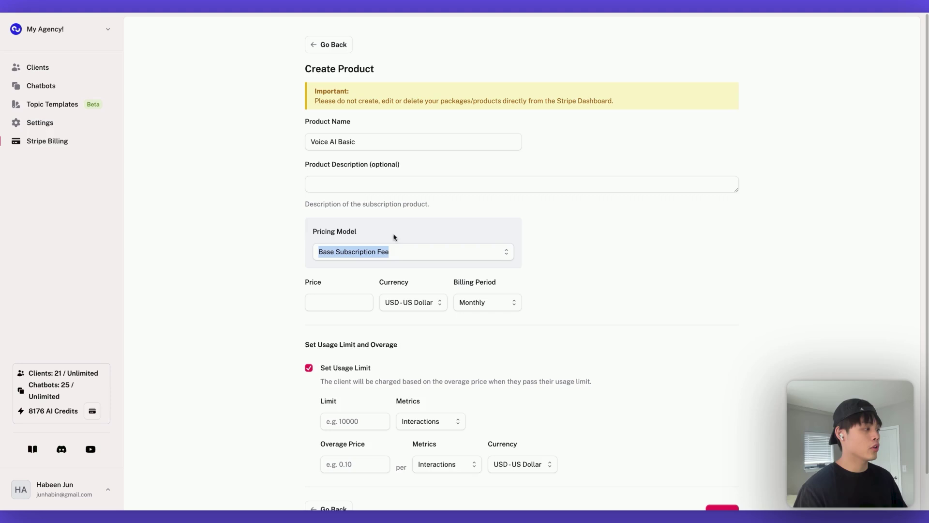
click(600, 235)
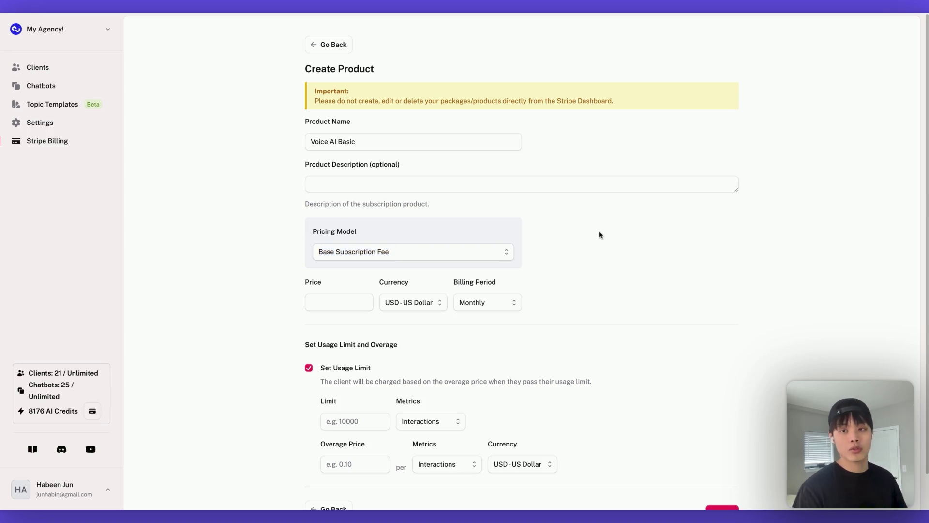
click(463, 254)
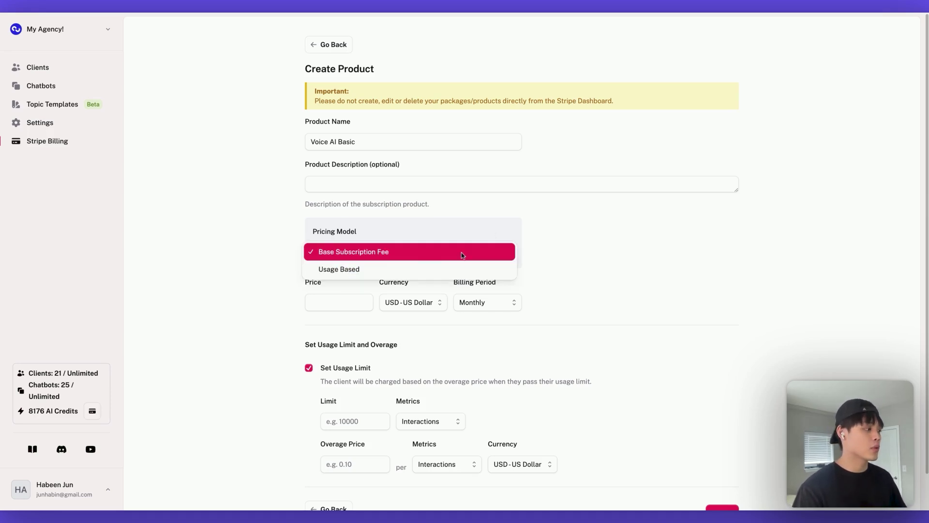
click(485, 248)
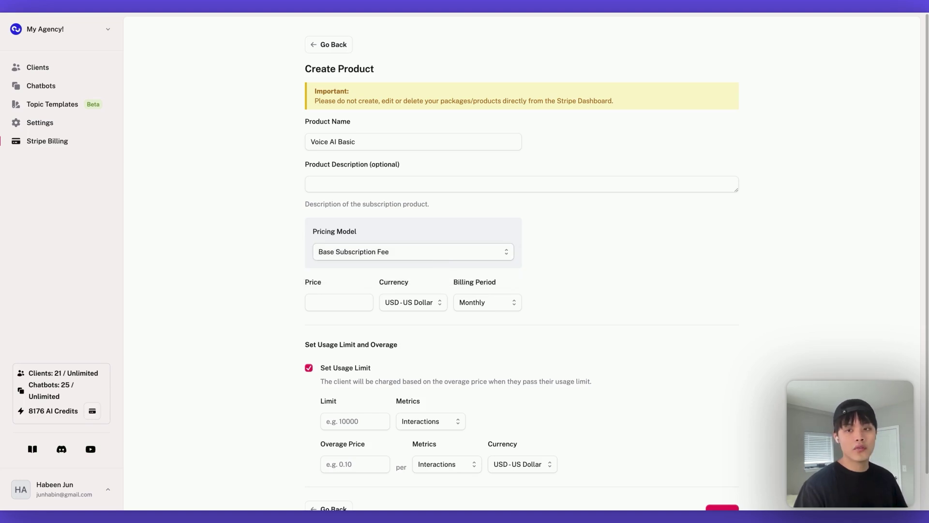
Set the base price to 100 USD billed monthly
click(344, 303)
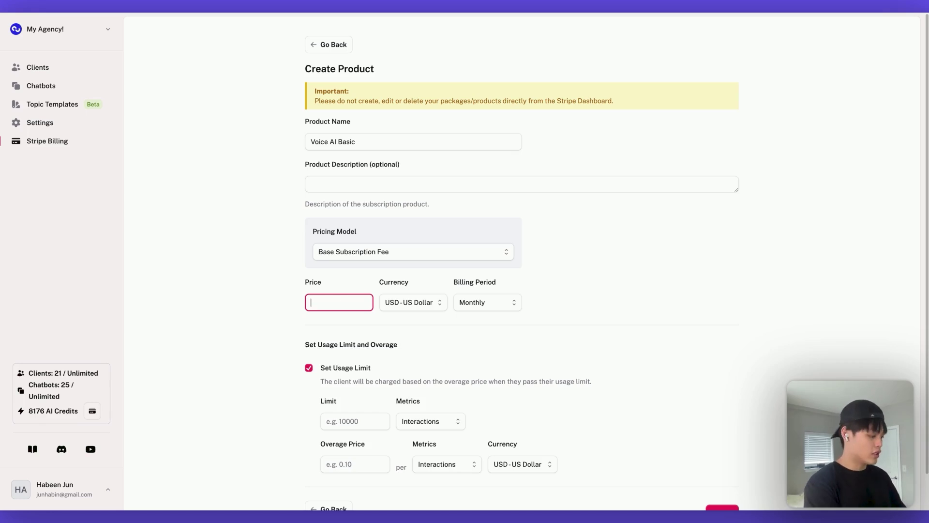
text(100)
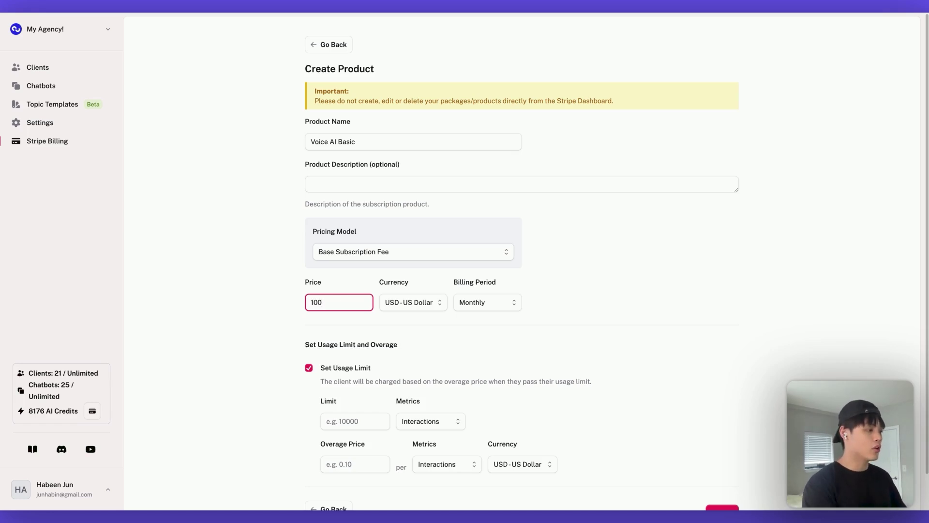
click(402, 325)
click(498, 303)
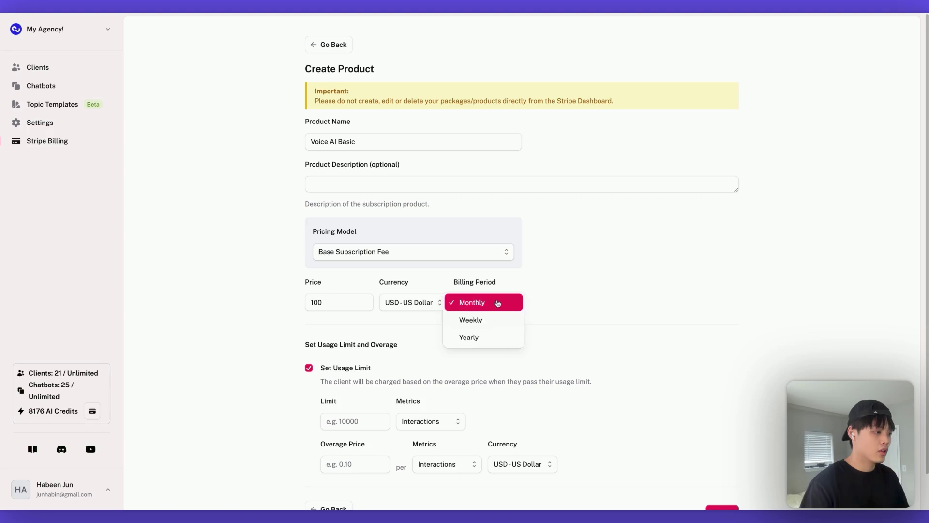
click(497, 302)
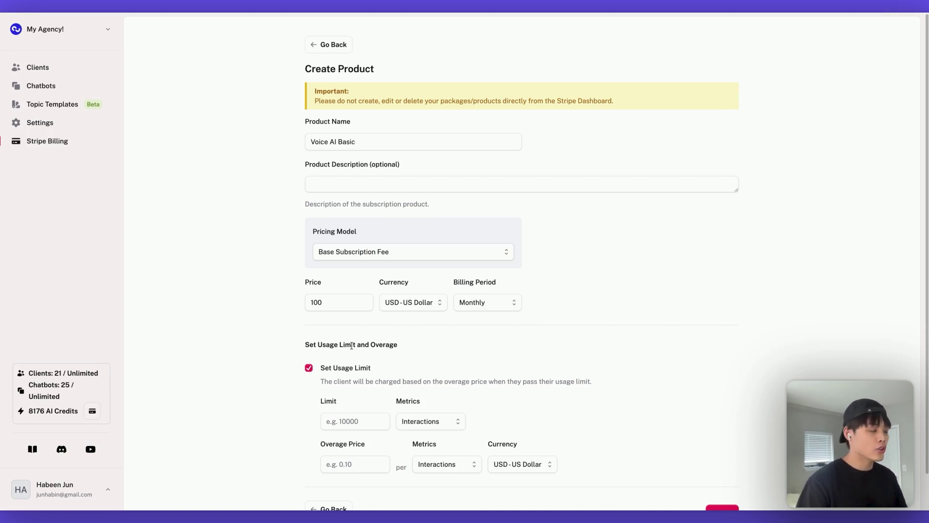
Set a 500-minute usage limit with a 0.1 overage price per minute
click(348, 414)
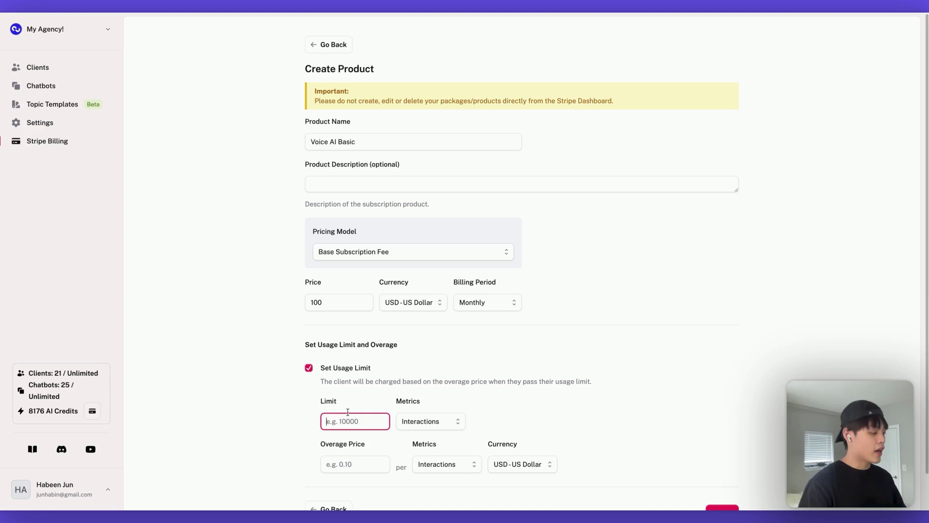
text(100)
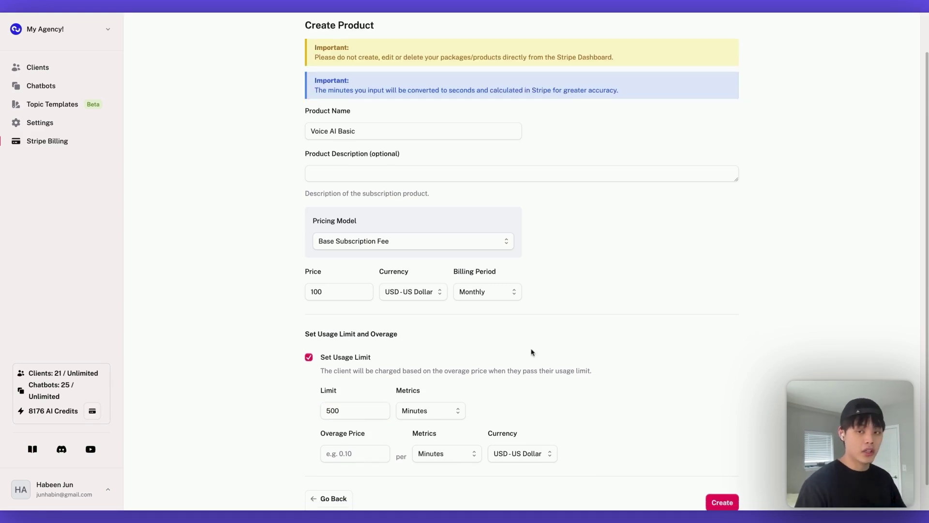
scroll(531, 345, down, 2)
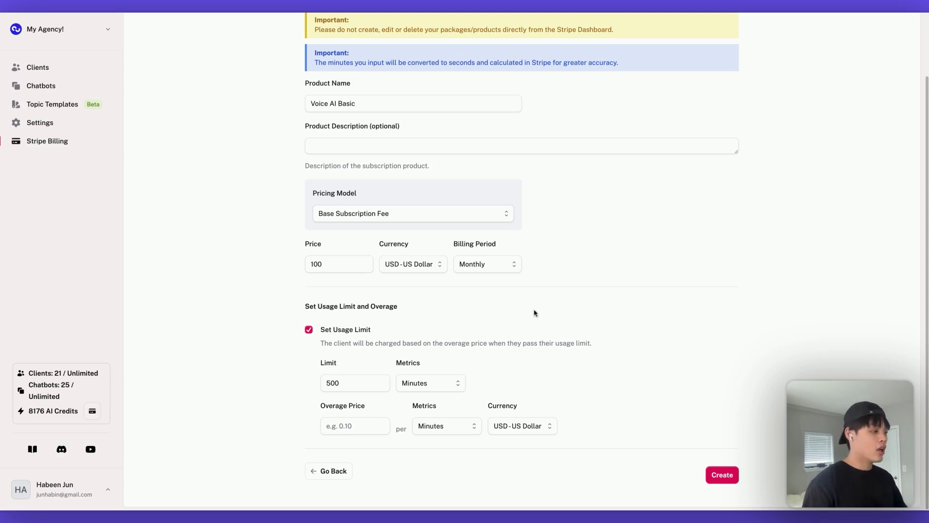
click(353, 422)
text(10)
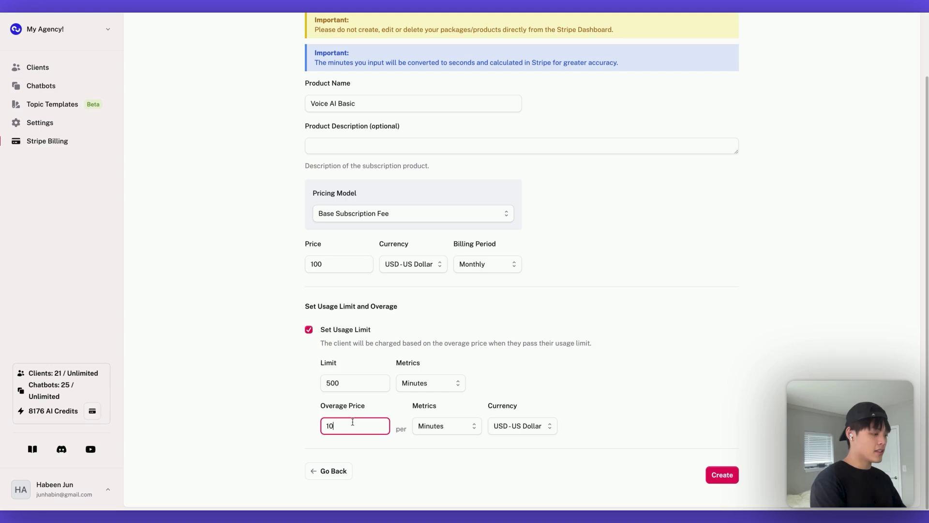
key(BackSpace)
key(BackSpace)
text(0)
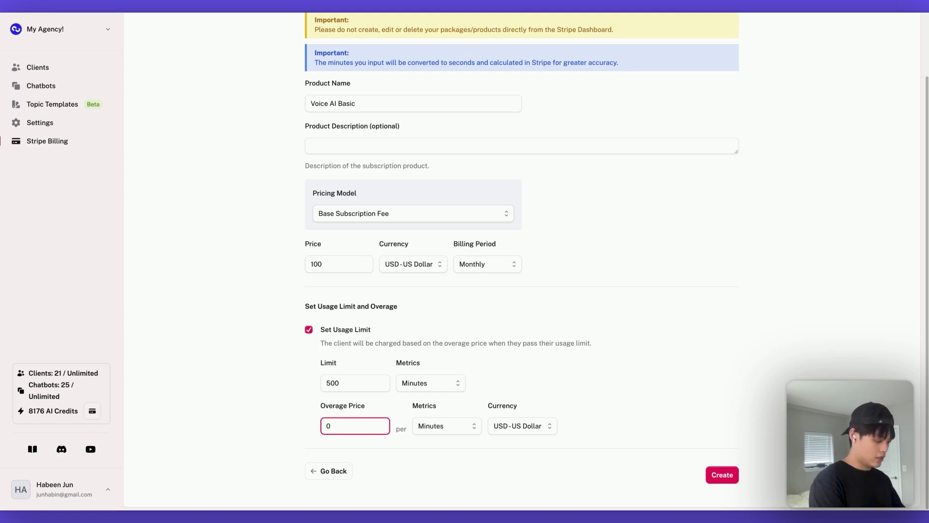
text(.1)
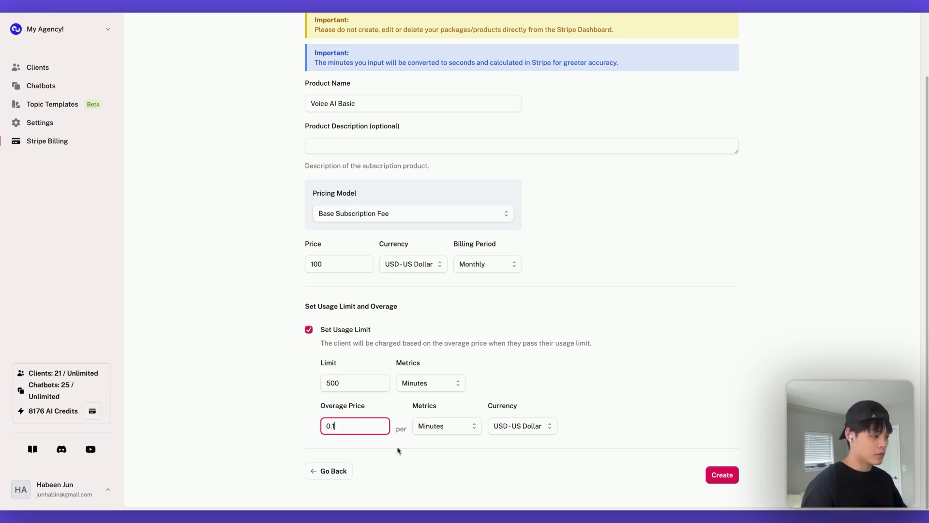
click(407, 457)
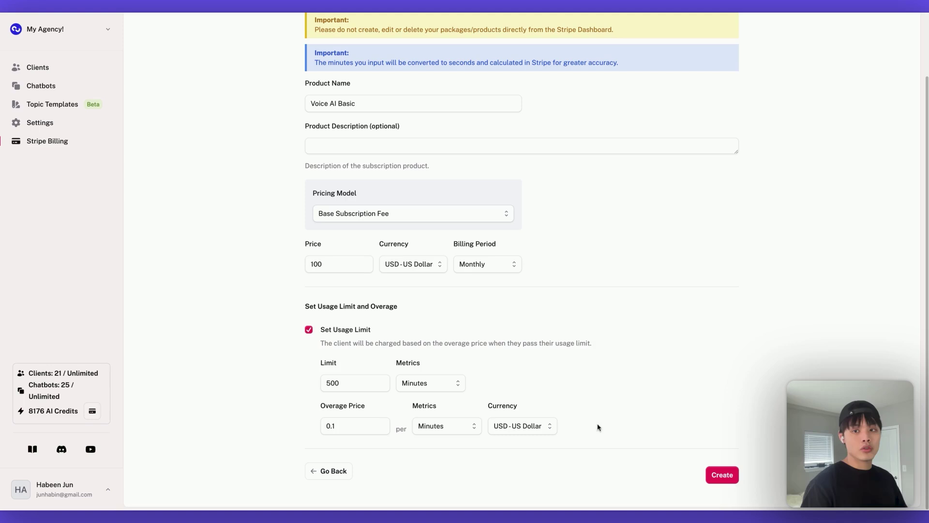
Switch Voice AI Basic to Usage Based pricing at 0.50 per minute and create it
click(447, 213)
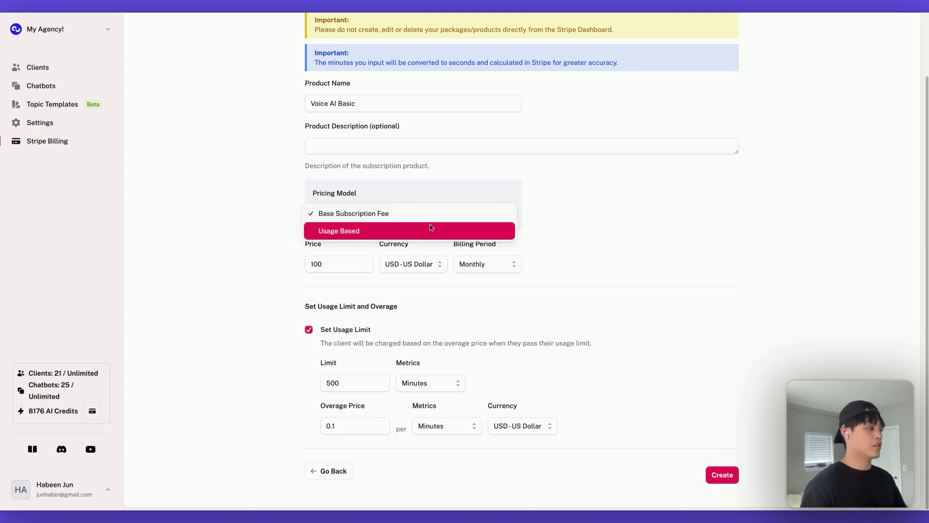
click(430, 225)
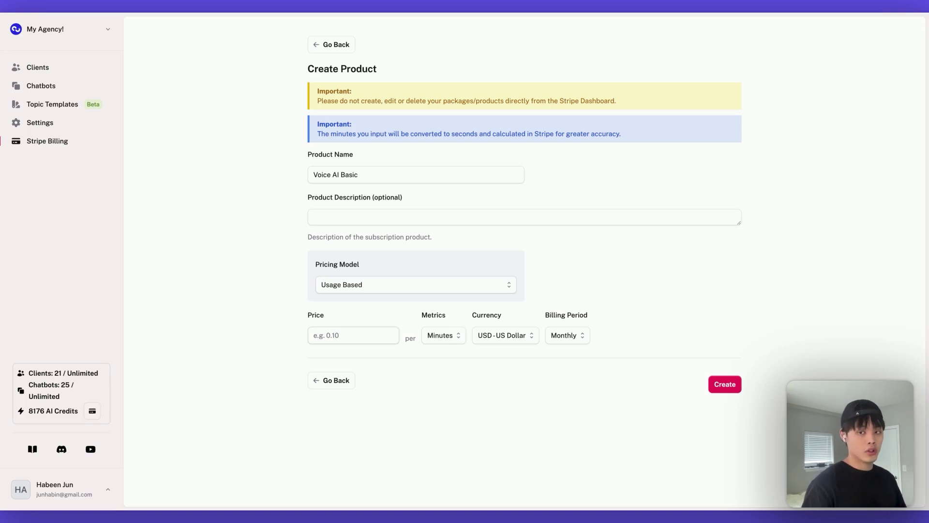
click(354, 335)
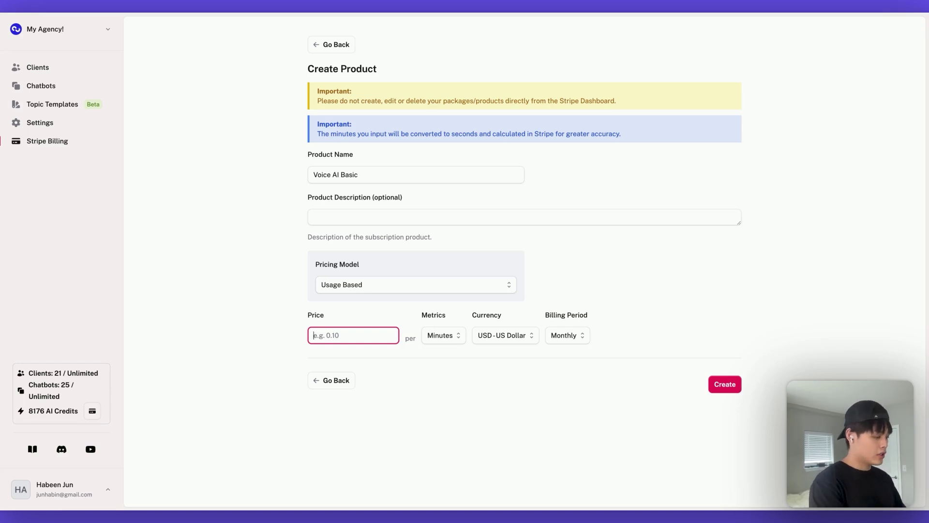
text(0.50)
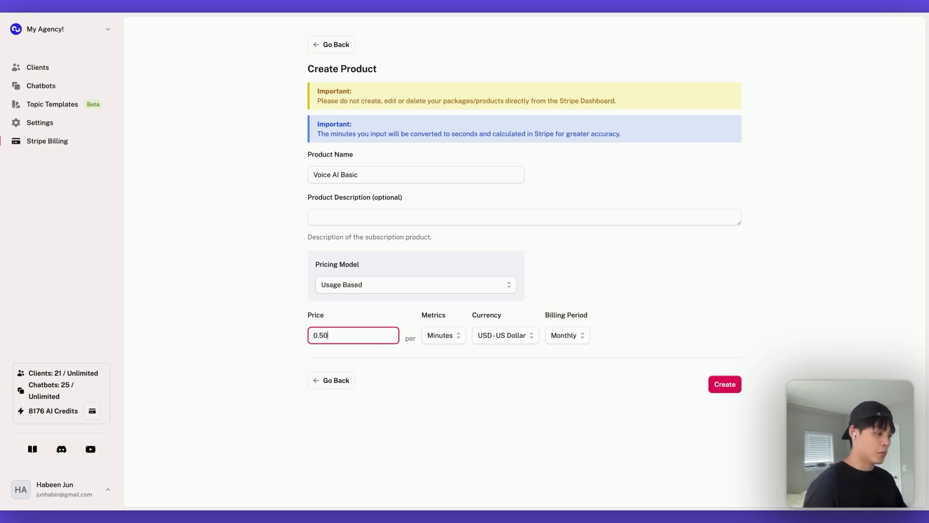
click(465, 356)
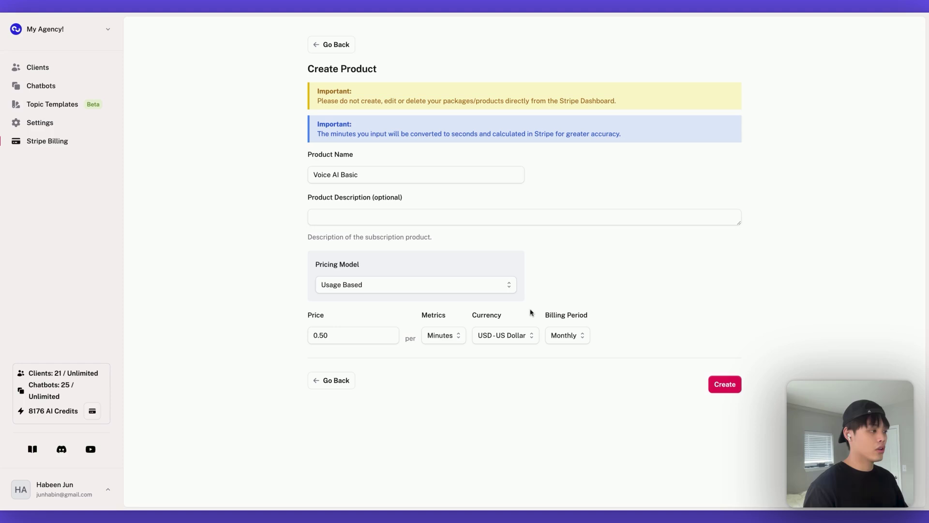
click(725, 385)
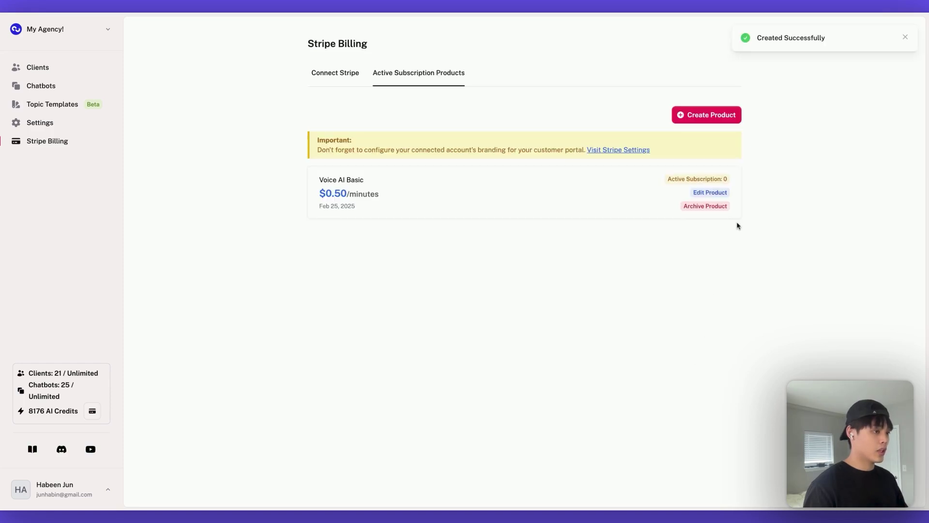
drag(738, 225, 294, 175)
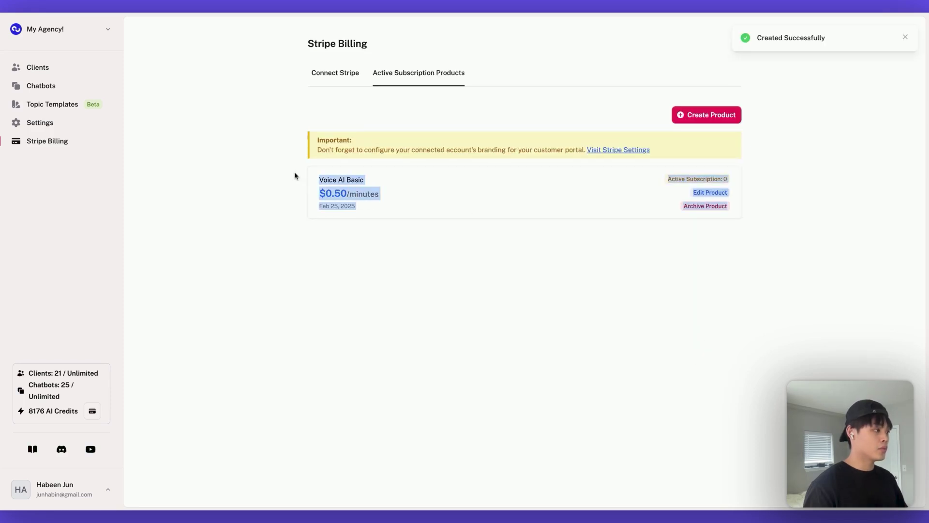
click(477, 270)
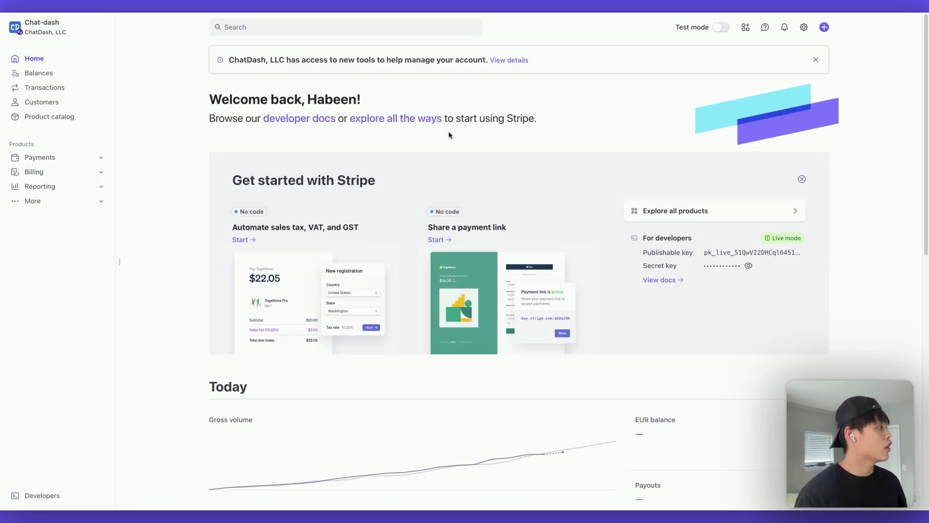
click(79, 120)
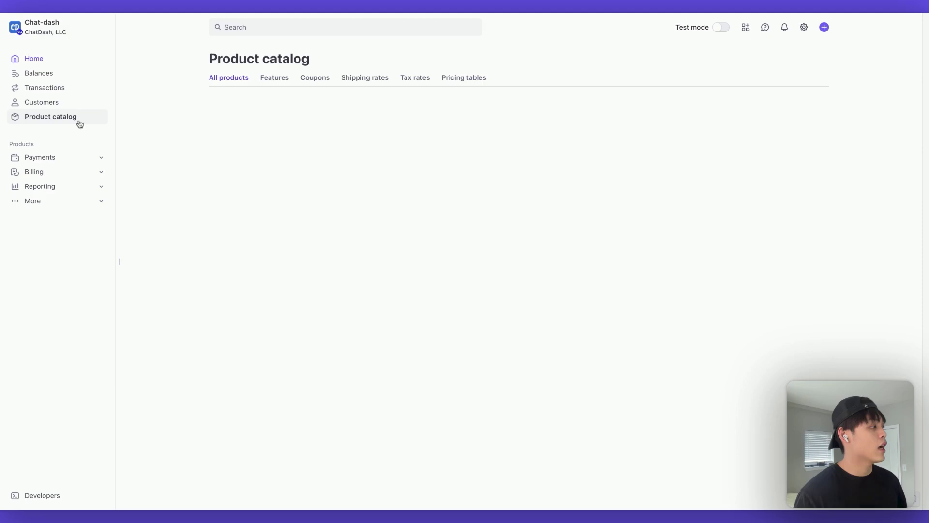
drag(89, 129, 237, 193)
click(284, 233)
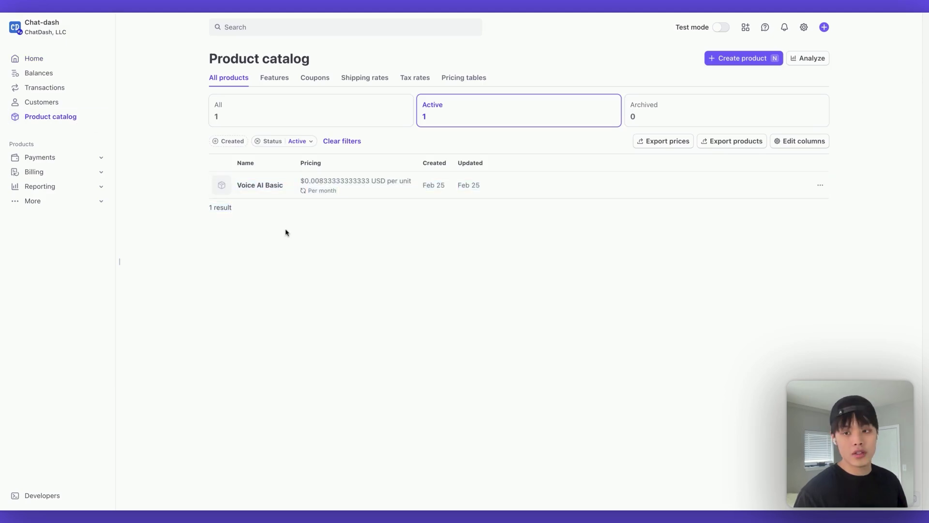
click(283, 191)
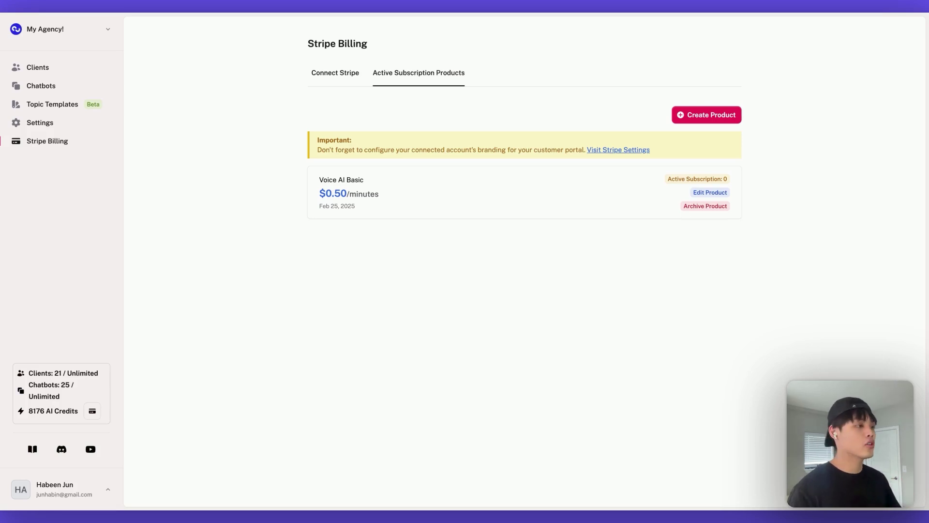
In the law firm project's Stripe Billing tab, assign Voice AI Basic starting 25 February 2025
click(30, 67)
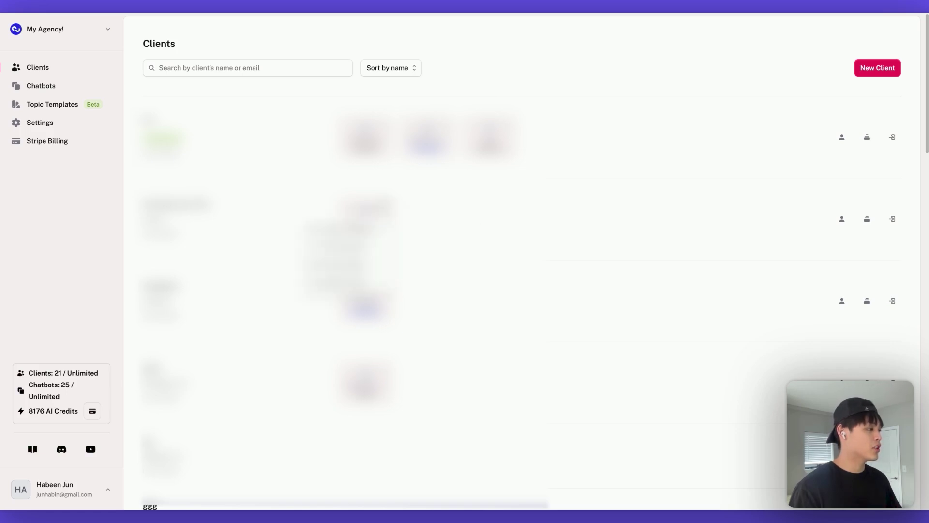
click(379, 232)
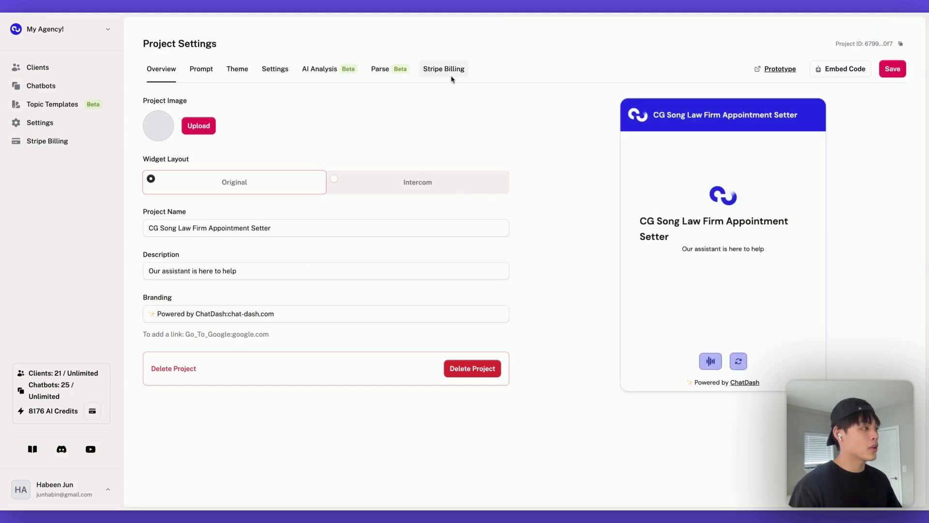
click(451, 77)
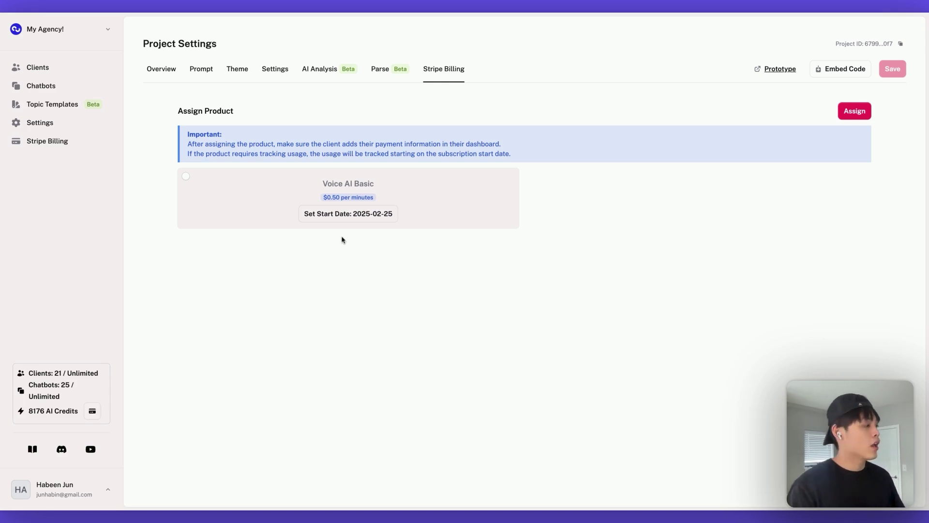
click(185, 176)
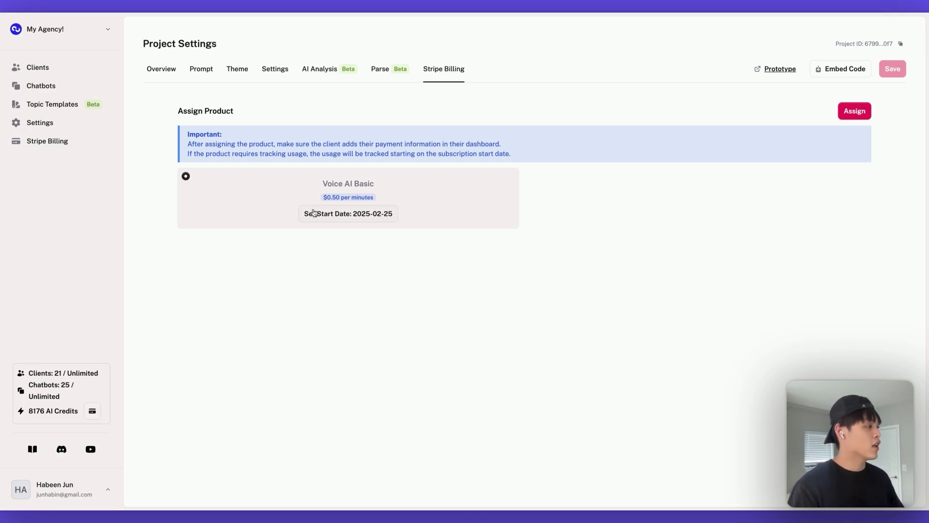
click(330, 218)
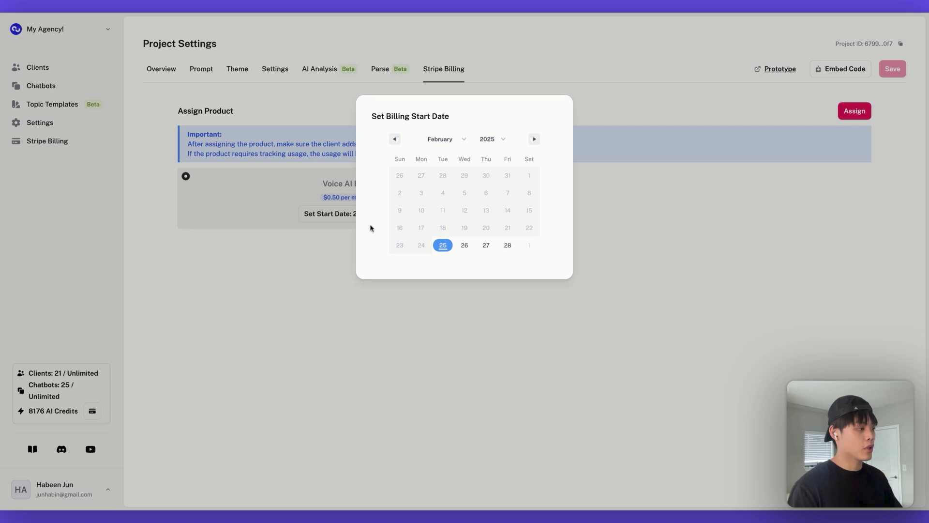
click(442, 247)
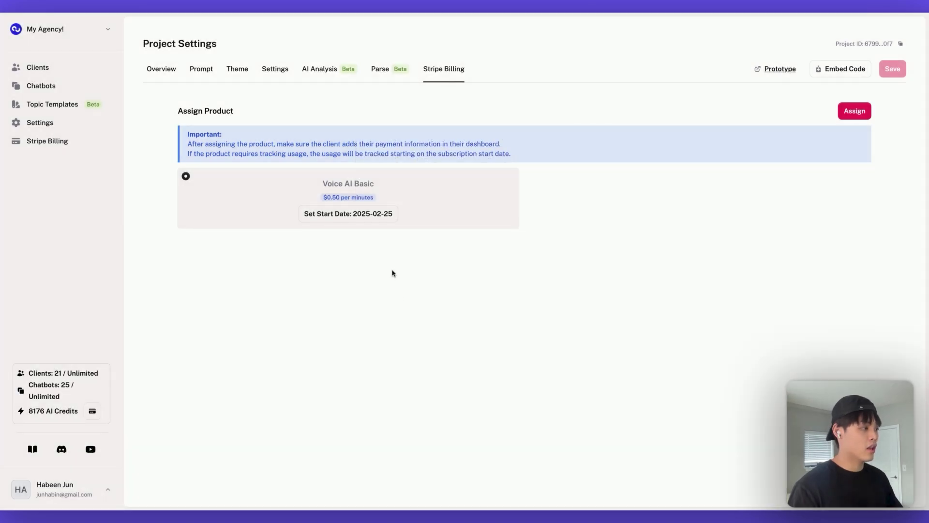
click(854, 111)
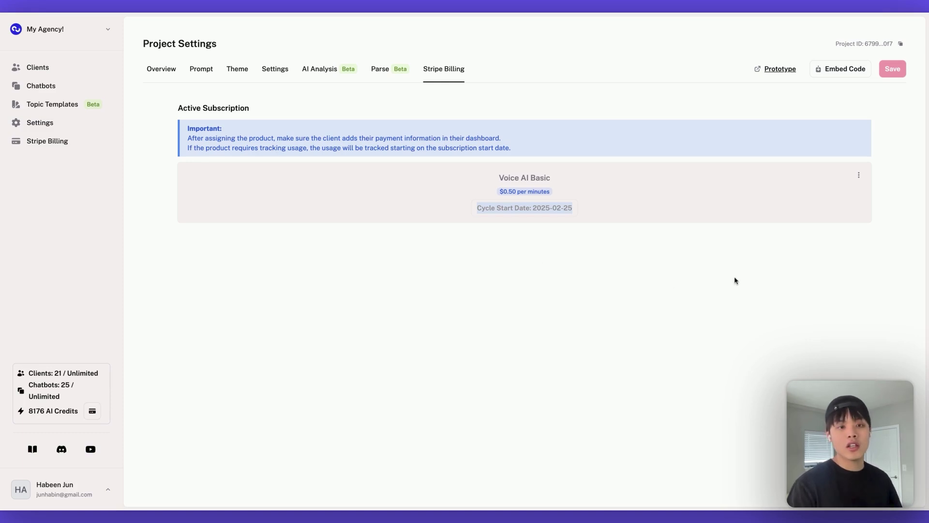
Open the Voice AI Basic subscription's menu to reveal Cancel Subscription
click(855, 172)
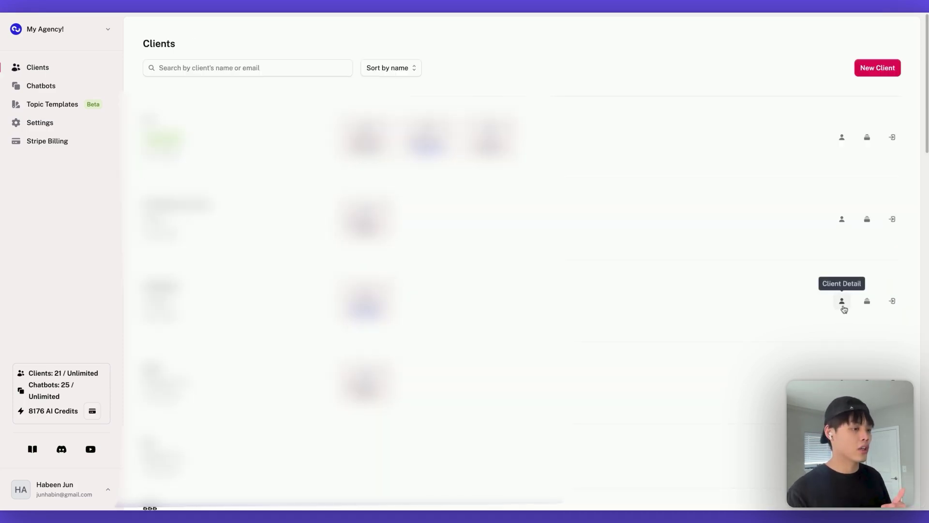
click(842, 301)
click(825, 241)
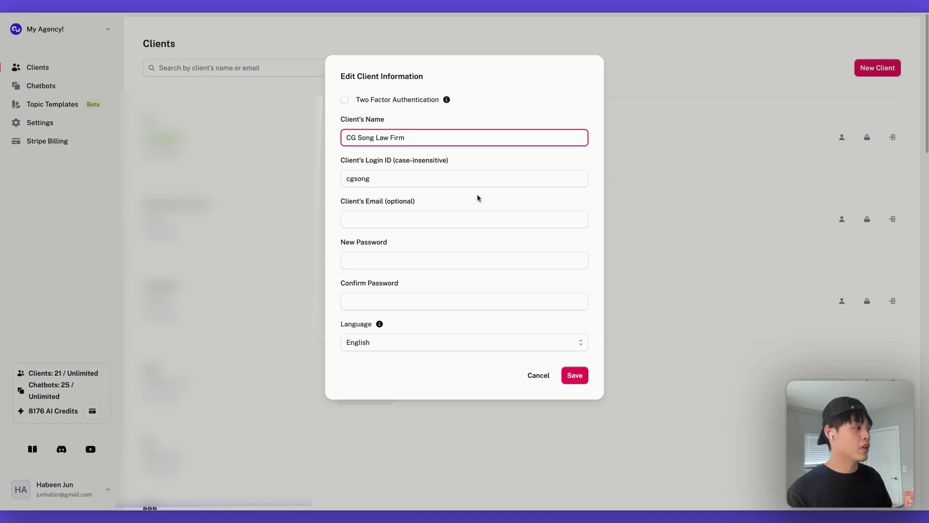
double_click(453, 180)
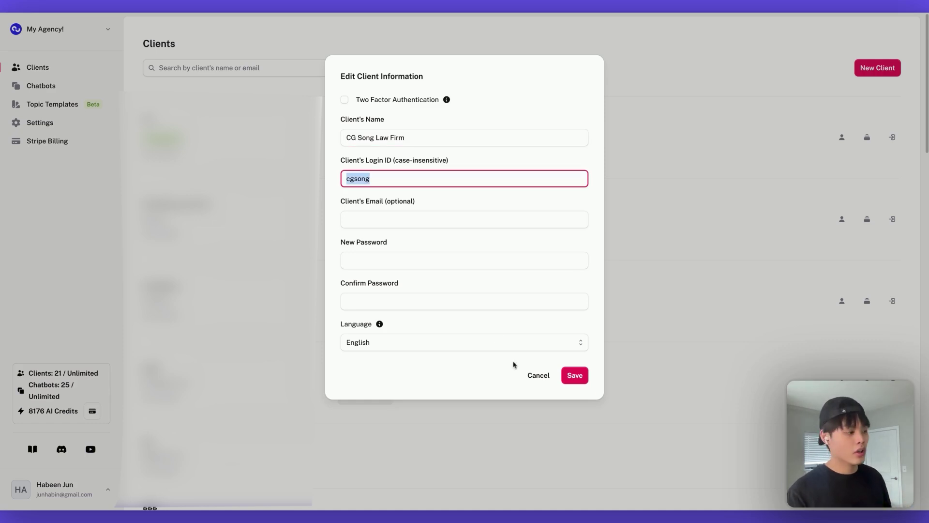
click(538, 375)
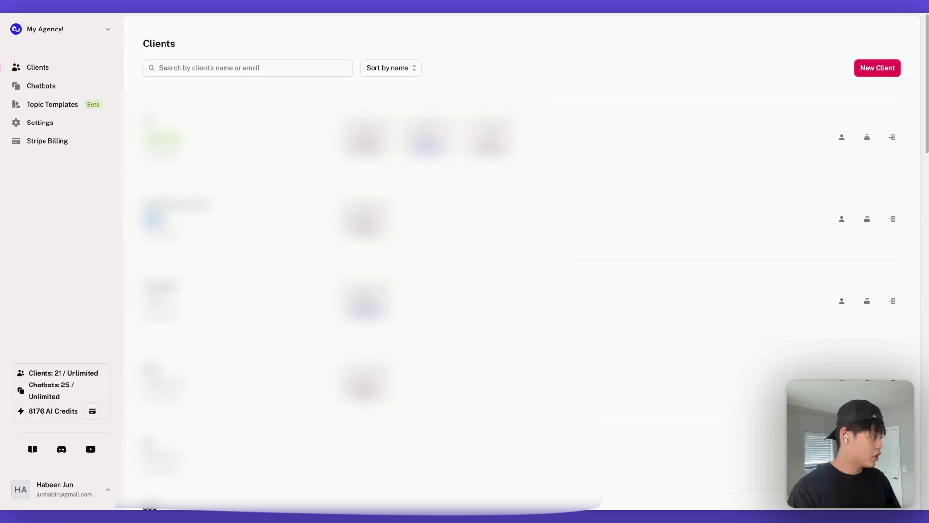
Log out of the agency account and enter the client's Login ID on the sign-in page
click(60, 489)
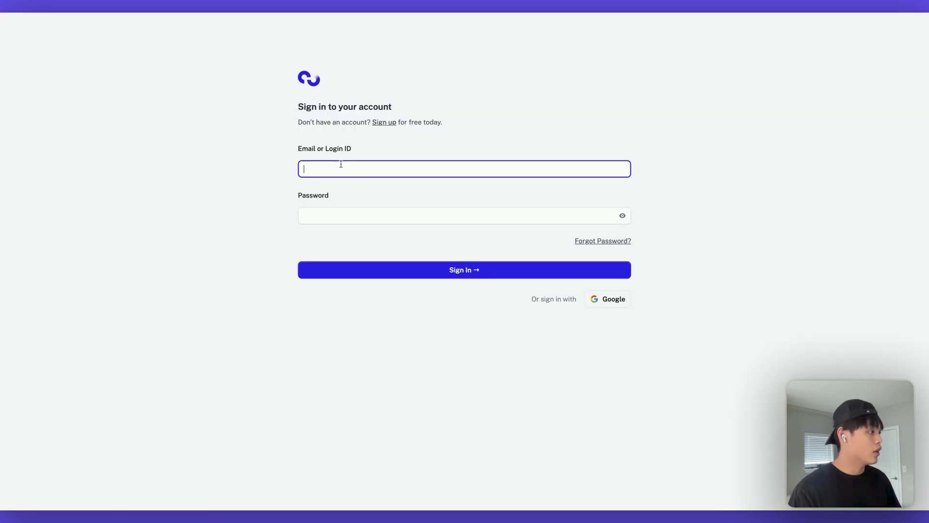
click(361, 213)
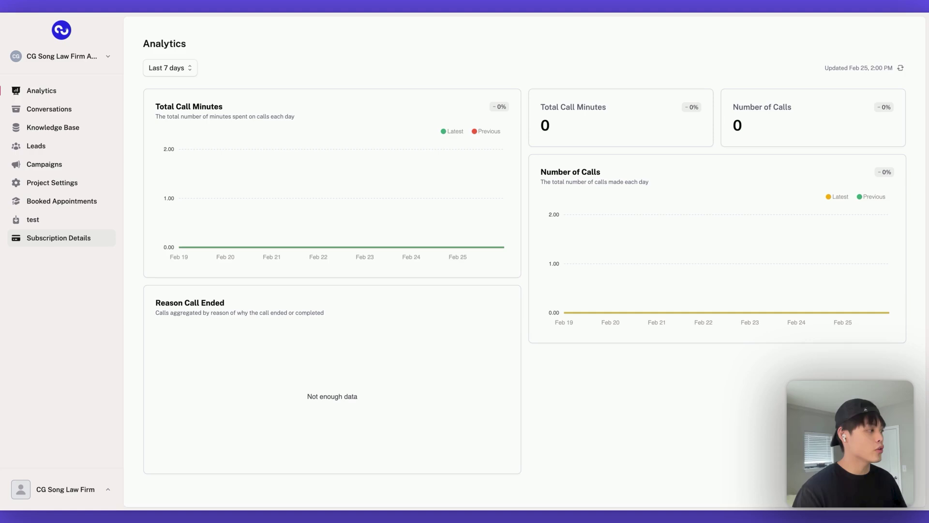
Show the client's Subscription Details and highlight the Feb 25–Mar 25, 2025 period, 0.00 minutes and price 0
click(59, 238)
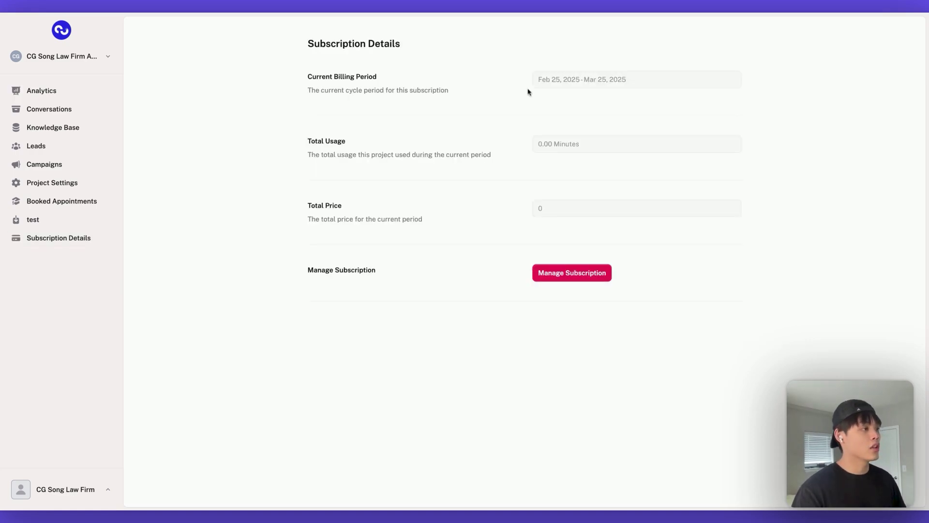
drag(461, 101, 294, 76)
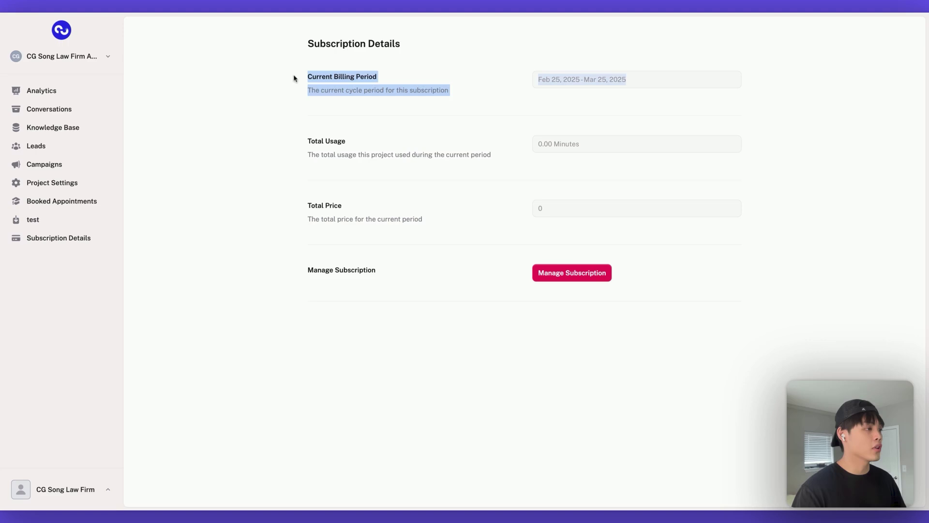
click(411, 91)
drag(535, 166, 306, 140)
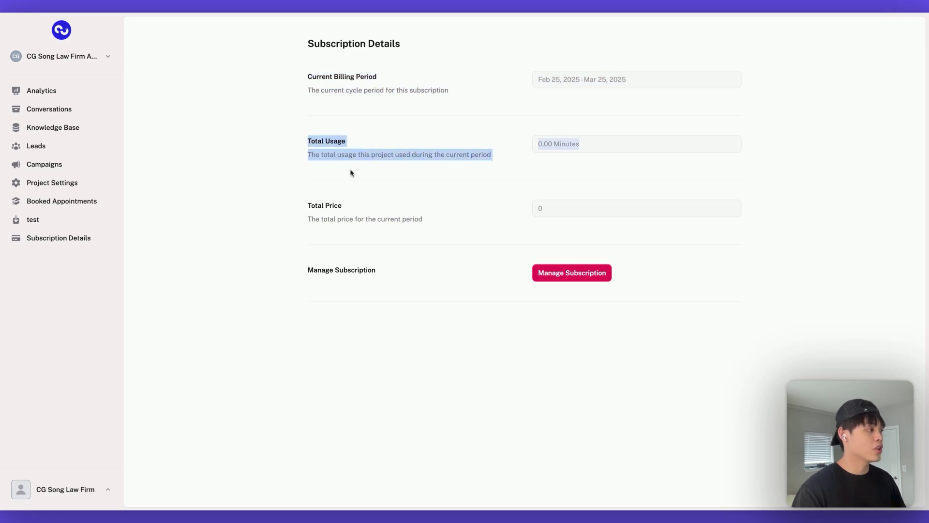
click(431, 226)
drag(431, 226, 297, 201)
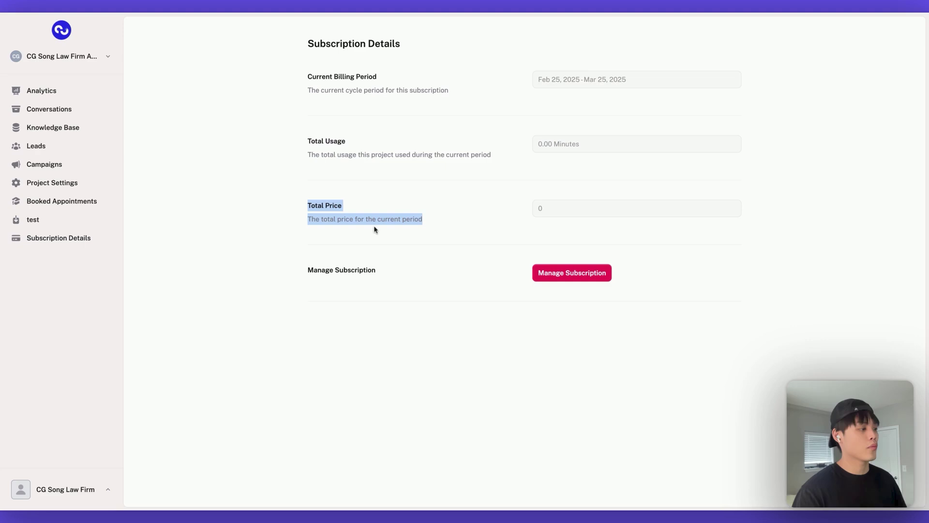
Show the Active Subscription Products list on the agency's Stripe Billing page
click(482, 298)
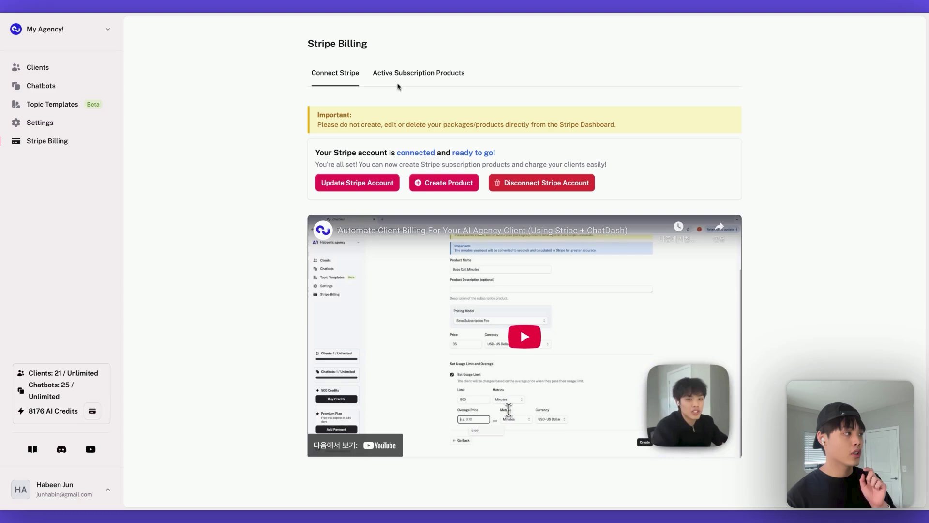
click(409, 74)
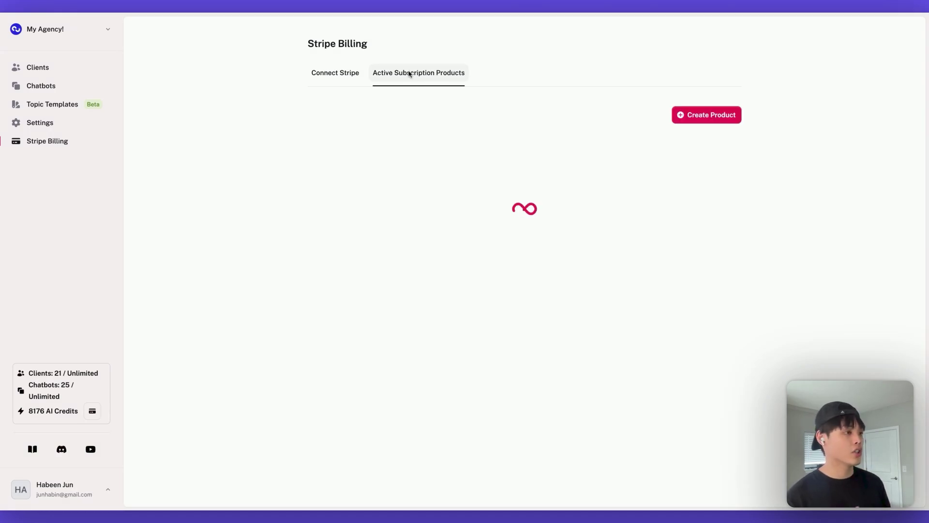